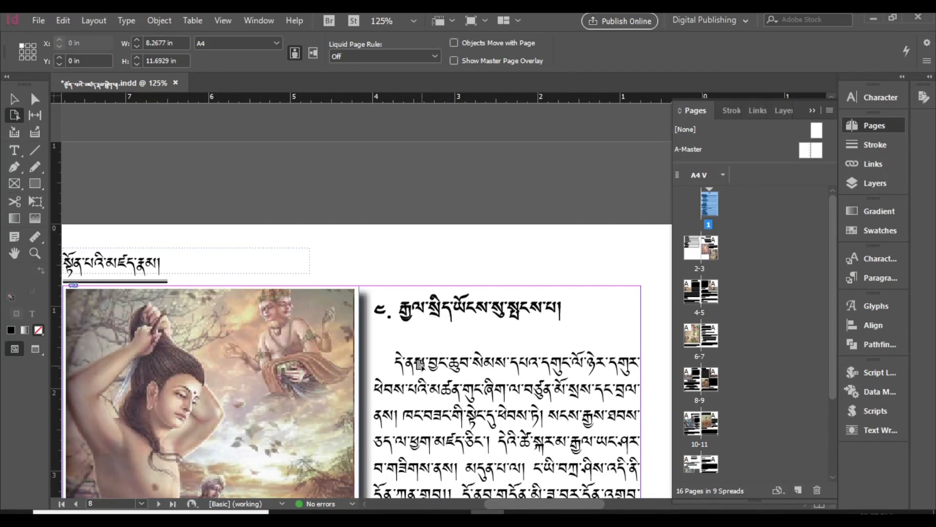
{"action": "scroll", "coordinate": [422, 387], "scroll_direction": "down", "scroll_amount": 3}
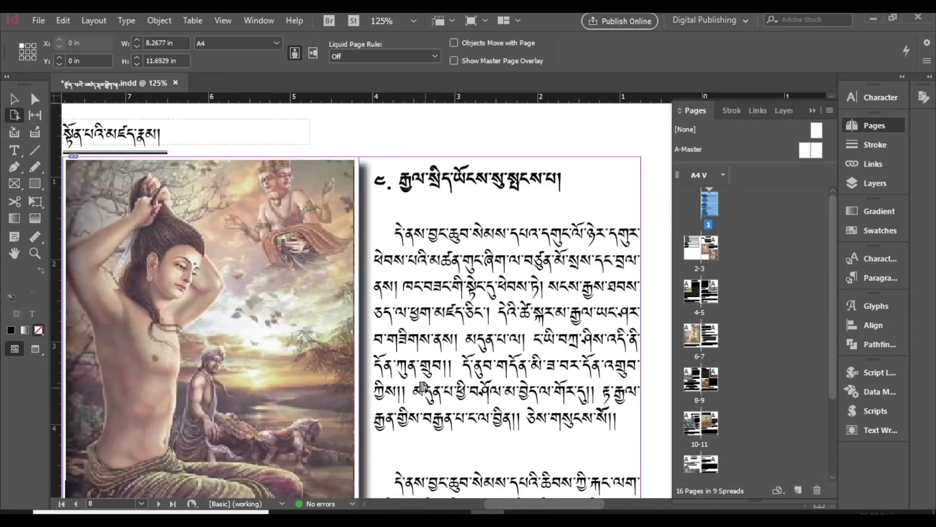
{"action": "scroll", "coordinate": [422, 388], "scroll_direction": "down", "scroll_amount": 1}
{"action": "scroll", "coordinate": [422, 388], "scroll_direction": "up", "scroll_amount": 4}
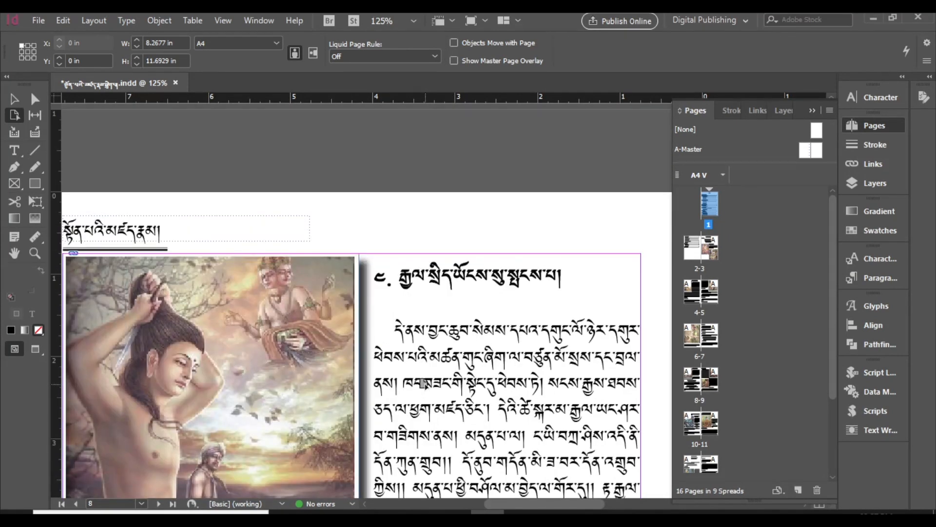
{"action": "left_click", "coordinate": [14, 99]}
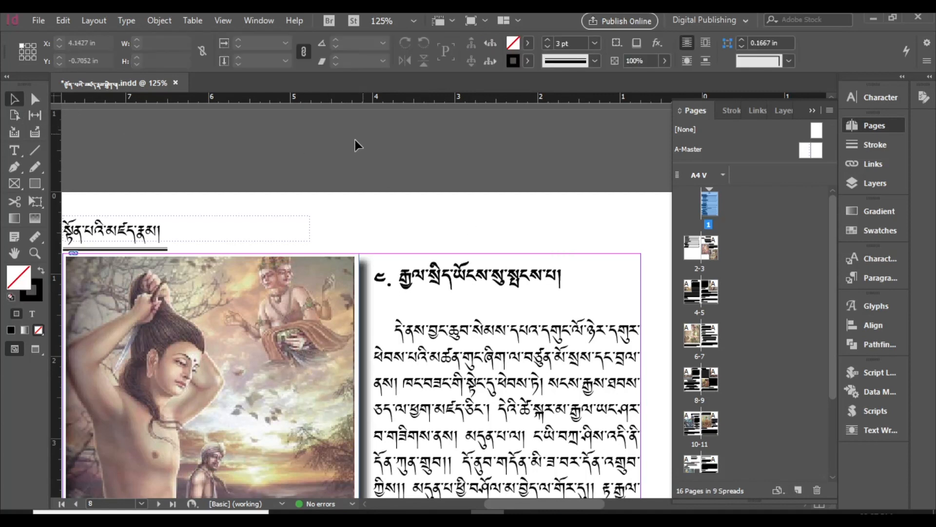
{"action": "scroll", "coordinate": [696, 253], "scroll_direction": "down", "scroll_amount": 3}
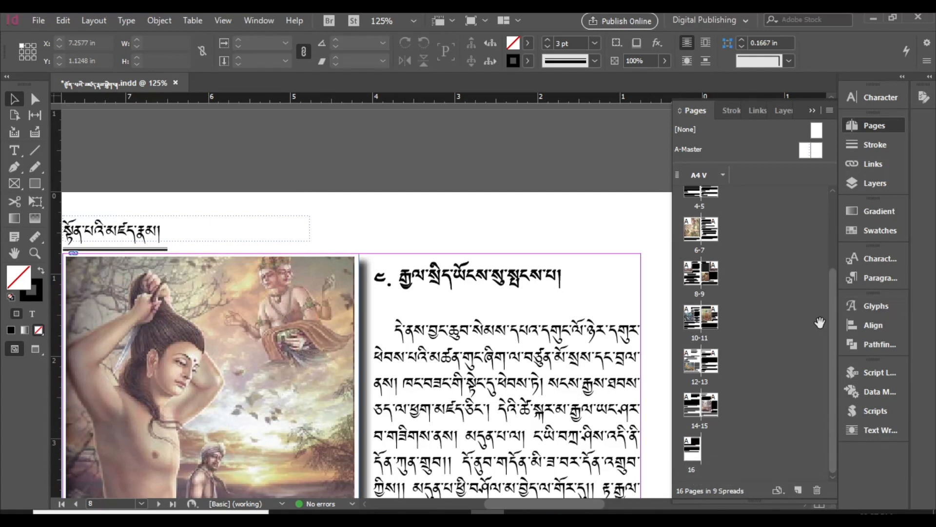
{"action": "scroll", "coordinate": [811, 326], "scroll_direction": "up", "scroll_amount": 3}
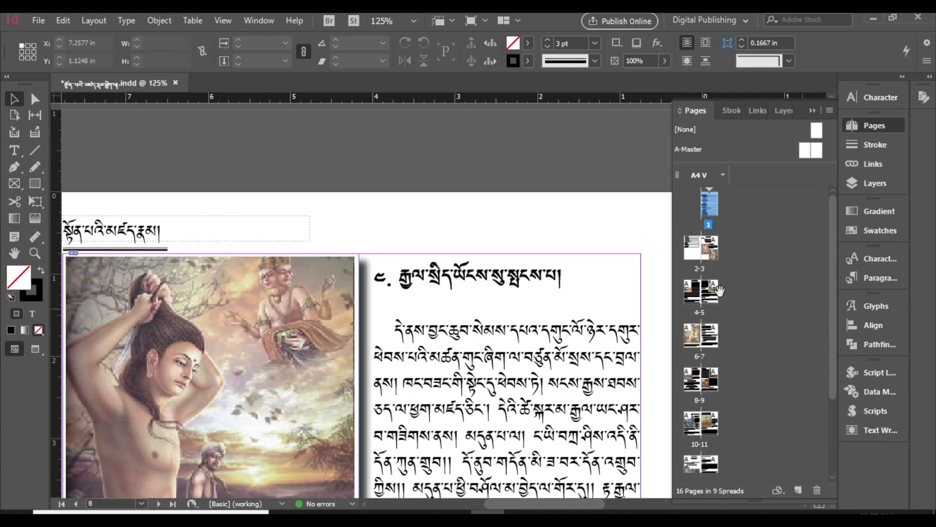
Step: Start a new document and bring up the blank Print presets
{"action": "left_click", "coordinate": [42, 22]}
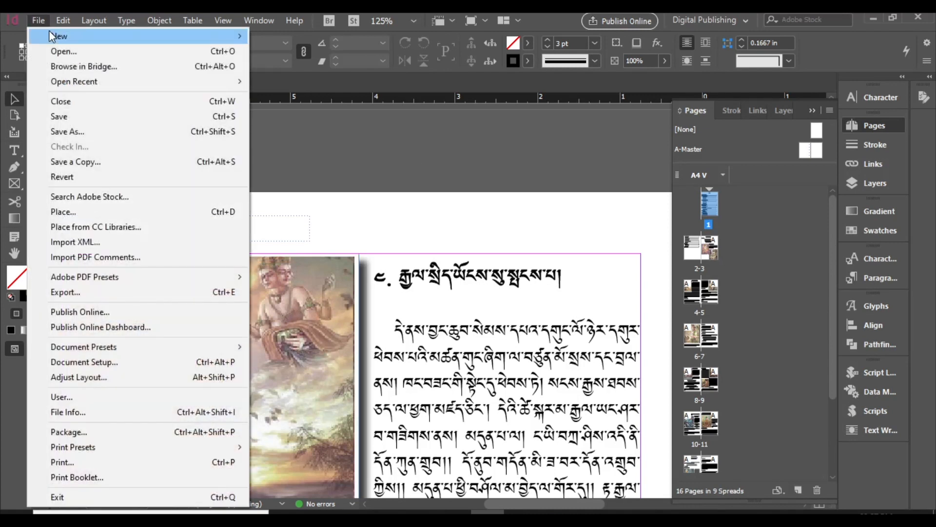
{"action": "mouse_move", "coordinate": [54, 38]}
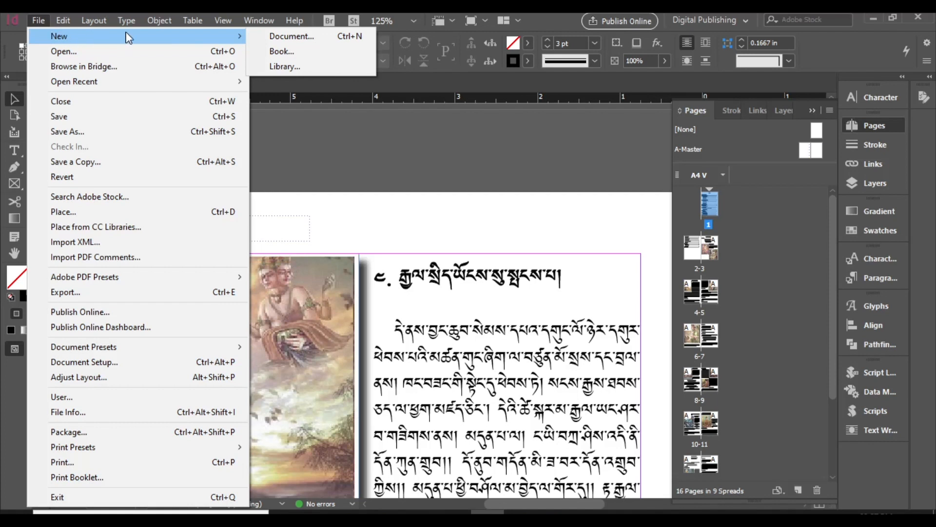
{"action": "left_click", "coordinate": [281, 38]}
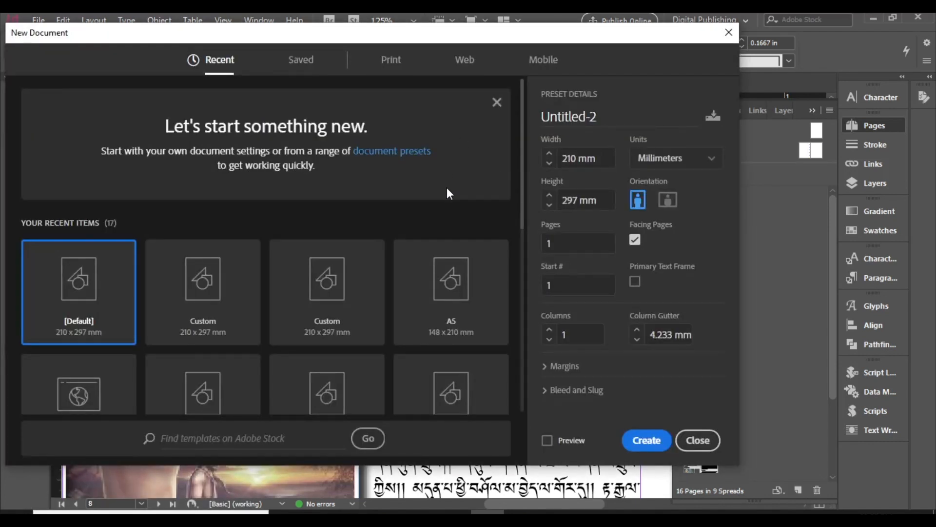
{"action": "scroll", "coordinate": [393, 318], "scroll_direction": "down", "scroll_amount": 3}
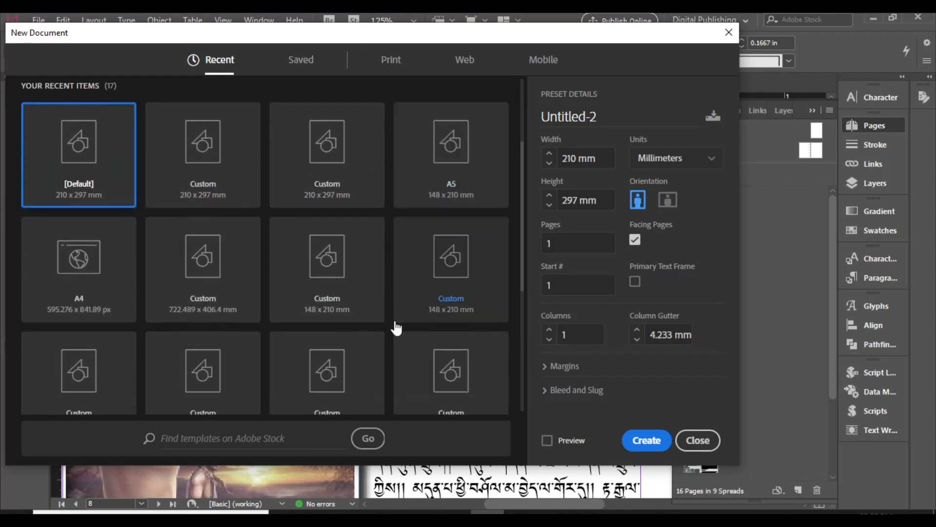
{"action": "scroll", "coordinate": [255, 294], "scroll_direction": "down", "scroll_amount": 3}
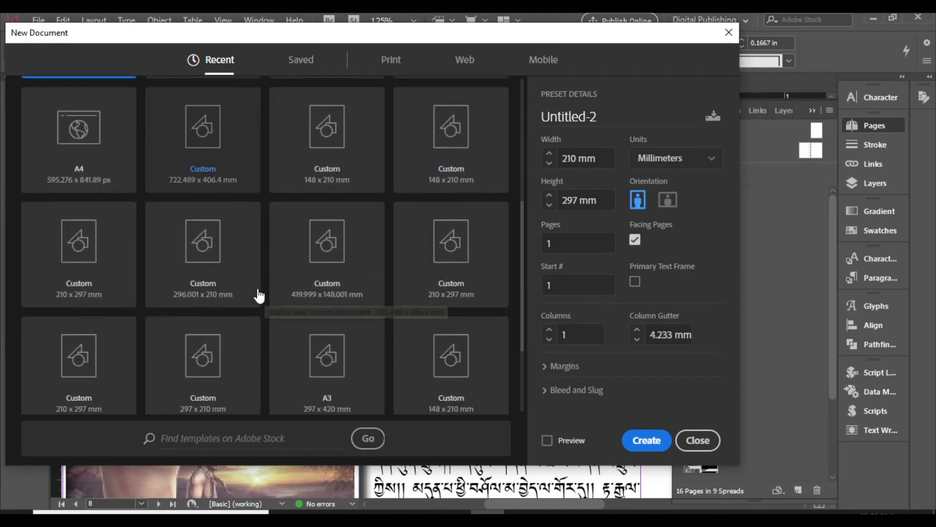
{"action": "scroll", "coordinate": [259, 296], "scroll_direction": "down", "scroll_amount": 3}
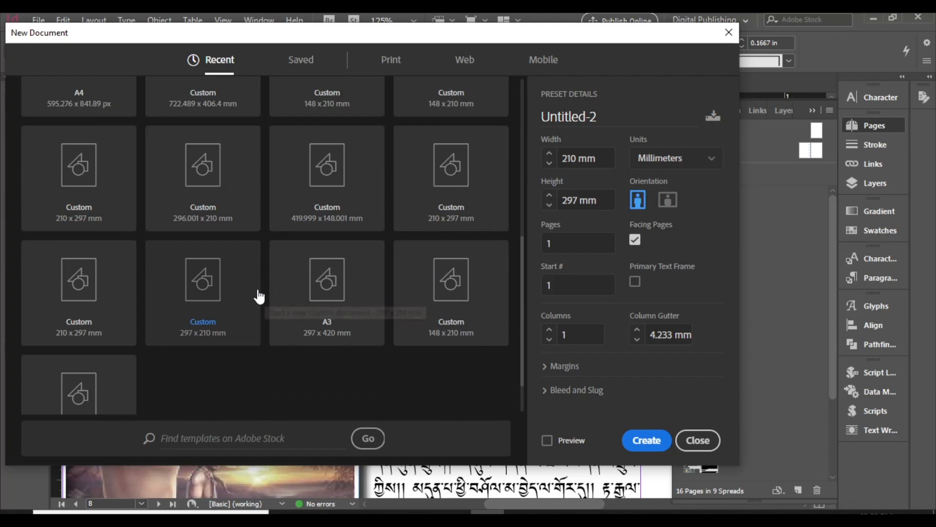
{"action": "scroll", "coordinate": [259, 296], "scroll_direction": "down", "scroll_amount": 2}
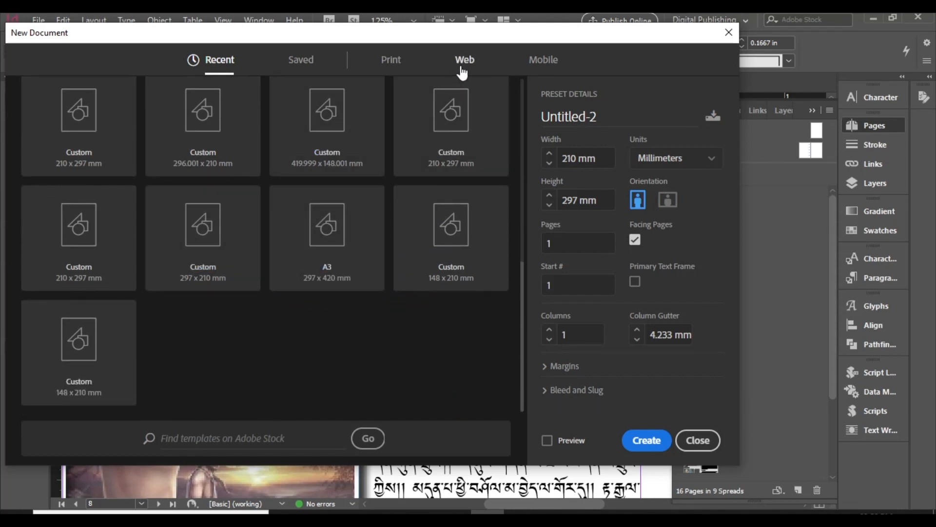
{"action": "left_click", "coordinate": [390, 61]}
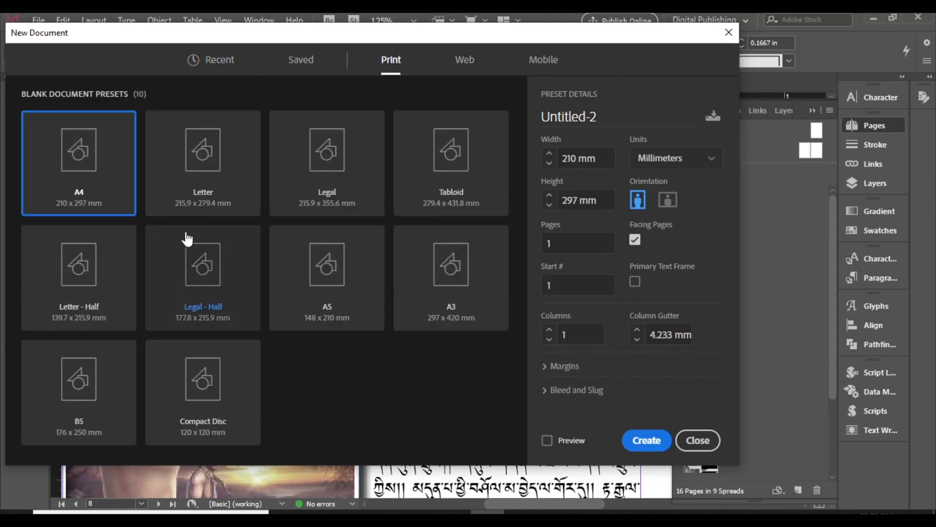
Step: Create an A4-based document in inches with its width doubled by entering 8.2677 in*2
{"action": "left_click", "coordinate": [712, 158]}
{"action": "left_click", "coordinate": [679, 230]}
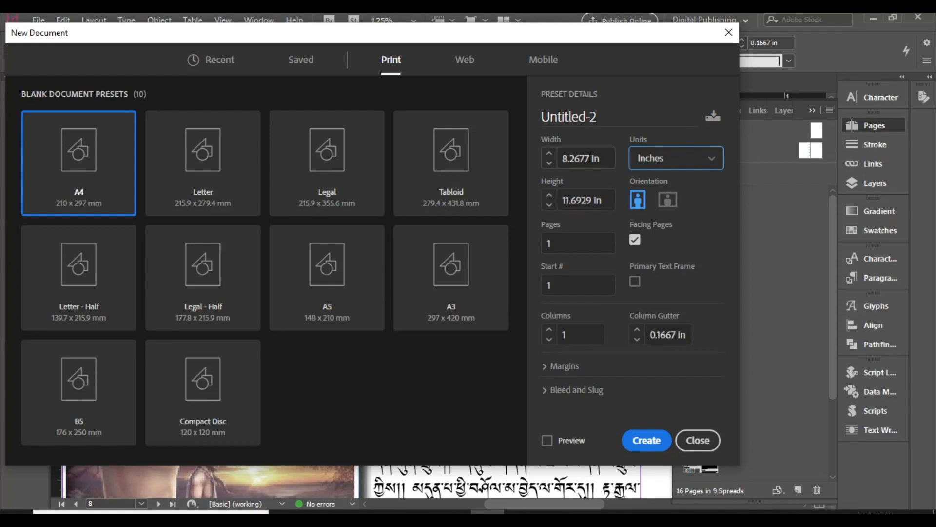
{"action": "triple_click", "coordinate": [590, 157]}
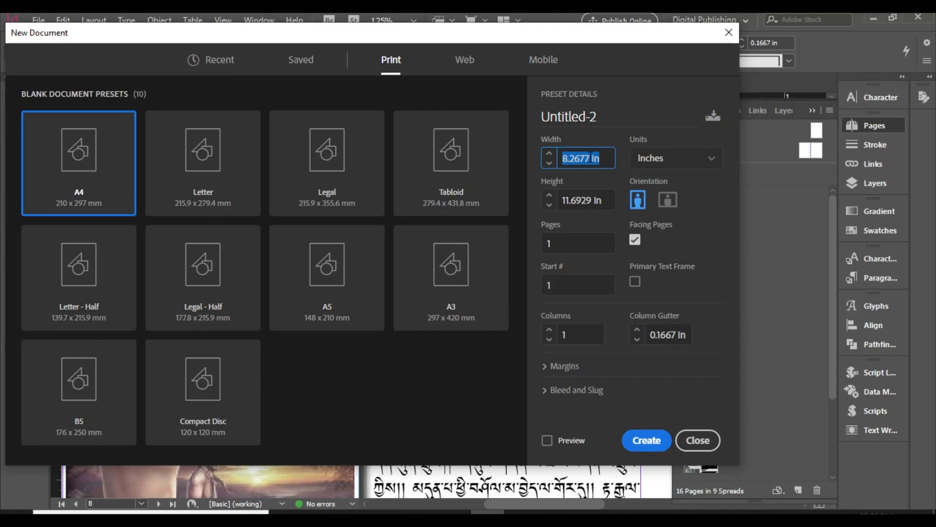
{"action": "left_click", "coordinate": [590, 158]}
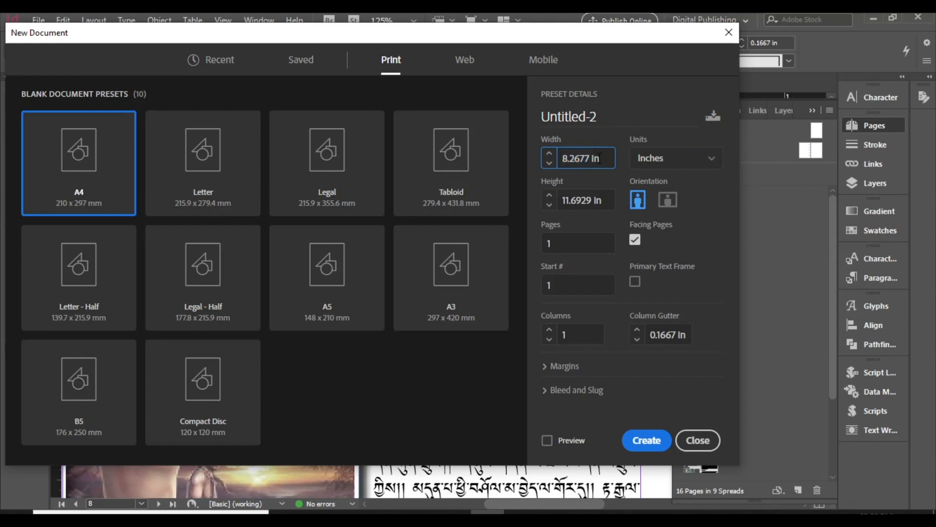
{"action": "type", "text": "*2"}
{"action": "left_click", "coordinate": [662, 440]}
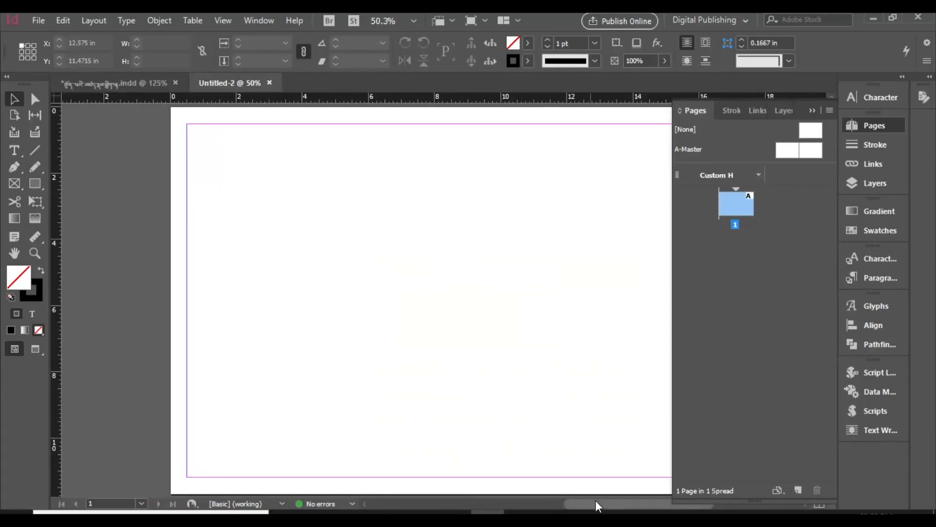
Step: Draw a 16.5354 by 11.6929 in rectangle covering the whole page and fill it with the C=0 M=100 Y=0 K=0 swatch
{"action": "mouse_move", "coordinate": [599, 500]}
{"action": "left_mouse_down"}
{"action": "mouse_move", "coordinate": [624, 499]}
{"action": "mouse_move", "coordinate": [613, 498]}
{"action": "left_mouse_up"}
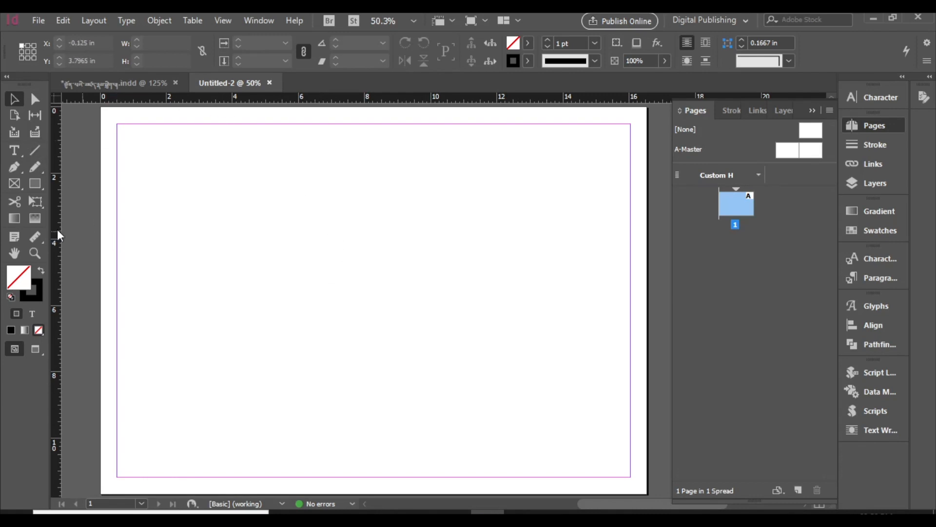
{"action": "left_click", "coordinate": [35, 185]}
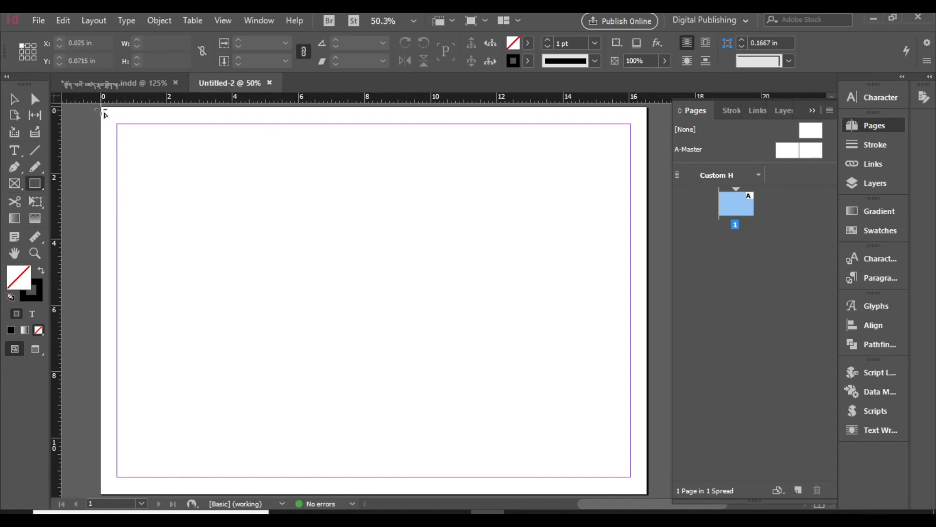
{"action": "left_click_drag", "start_coordinate": [101, 108], "coordinate": [647, 441]}
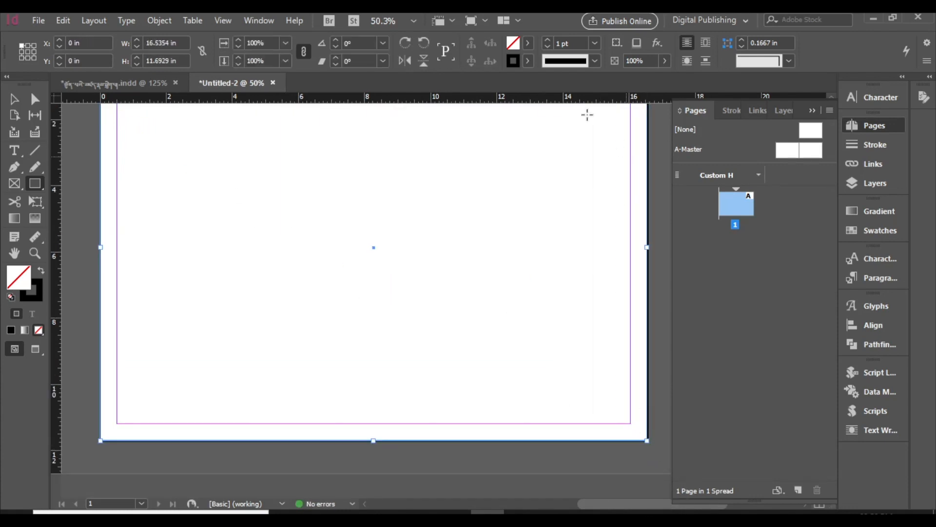
{"action": "left_click", "coordinate": [529, 44]}
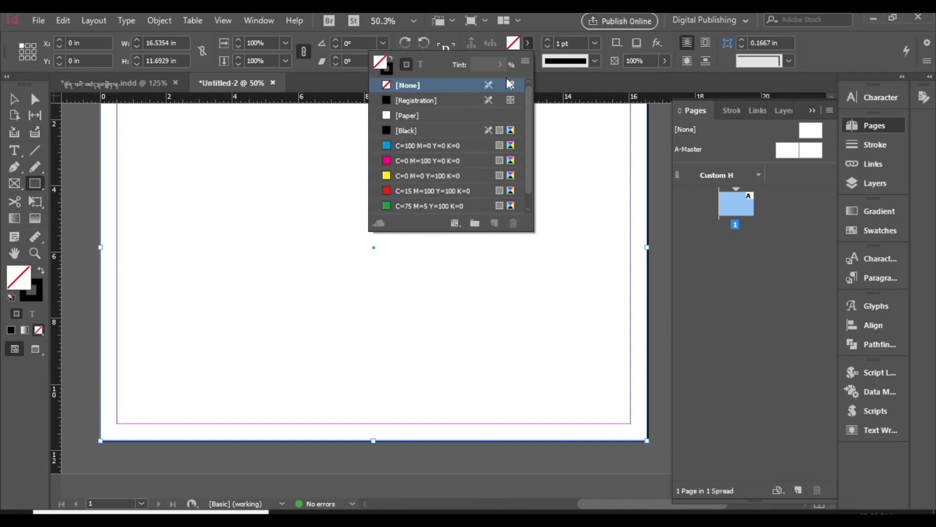
{"action": "left_click", "coordinate": [402, 160]}
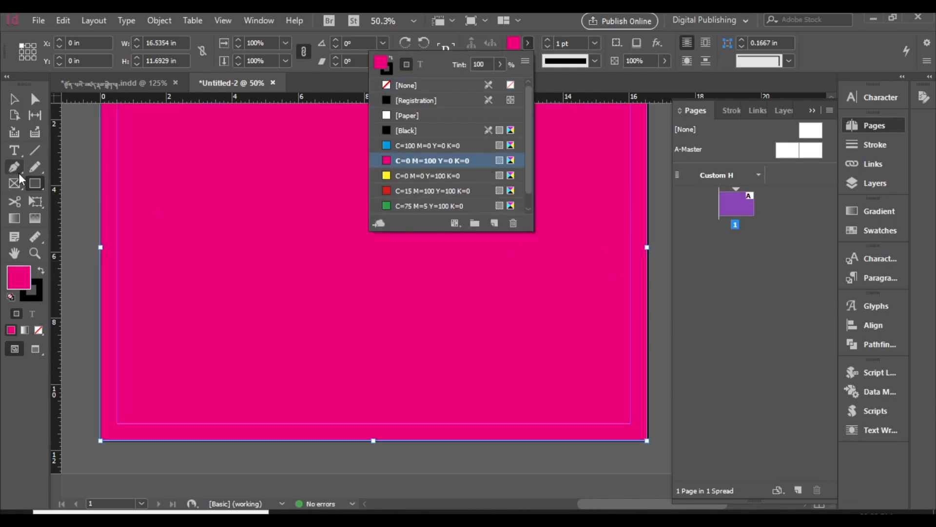
{"action": "left_click", "coordinate": [14, 99]}
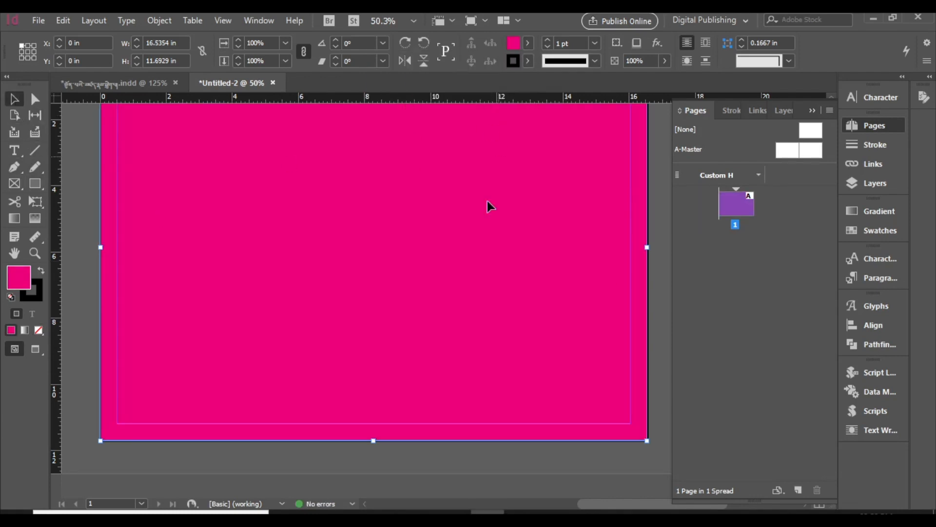
{"action": "scroll", "coordinate": [490, 234], "scroll_direction": "up", "scroll_amount": 1}
{"action": "scroll", "coordinate": [492, 252], "scroll_direction": "up", "scroll_amount": 1}
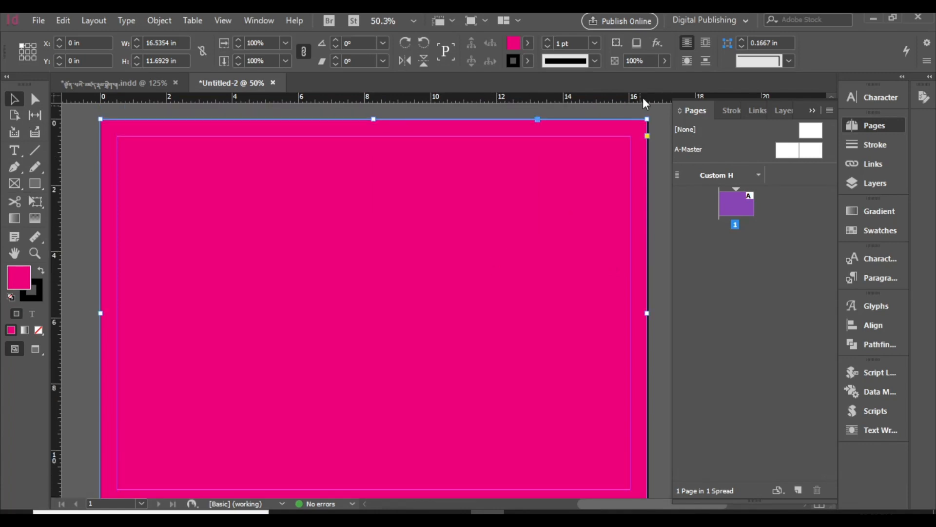
{"action": "left_click", "coordinate": [665, 61]}
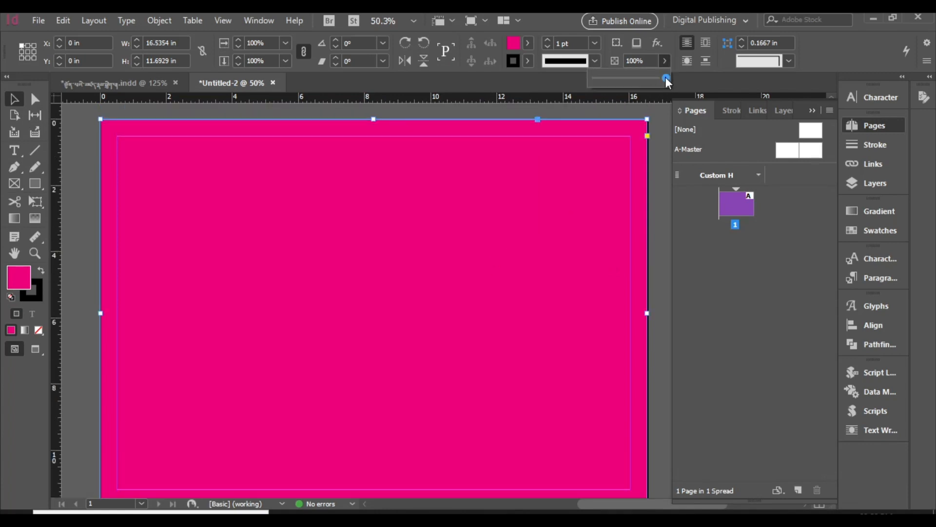
{"action": "mouse_move", "coordinate": [665, 78]}
{"action": "left_mouse_down"}
{"action": "mouse_move", "coordinate": [635, 84]}
{"action": "mouse_move", "coordinate": [668, 85]}
{"action": "left_mouse_up"}
Step: Edit the rectangle's magenta fill swatch to C=0 M=73 Y=60 K=35 with the preview turned on
{"action": "left_click", "coordinate": [528, 43]}
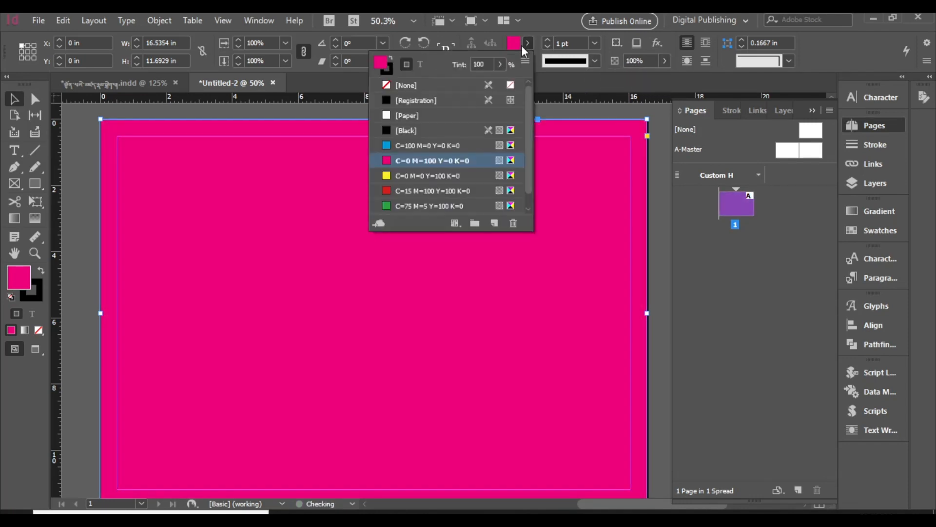
{"action": "double_click", "coordinate": [387, 161]}
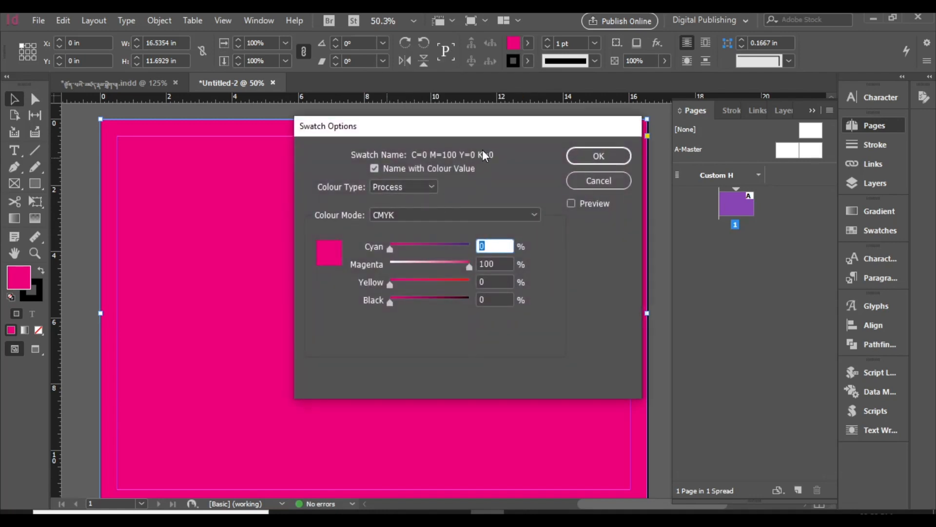
{"action": "left_click_drag", "start_coordinate": [486, 133], "coordinate": [660, 113]}
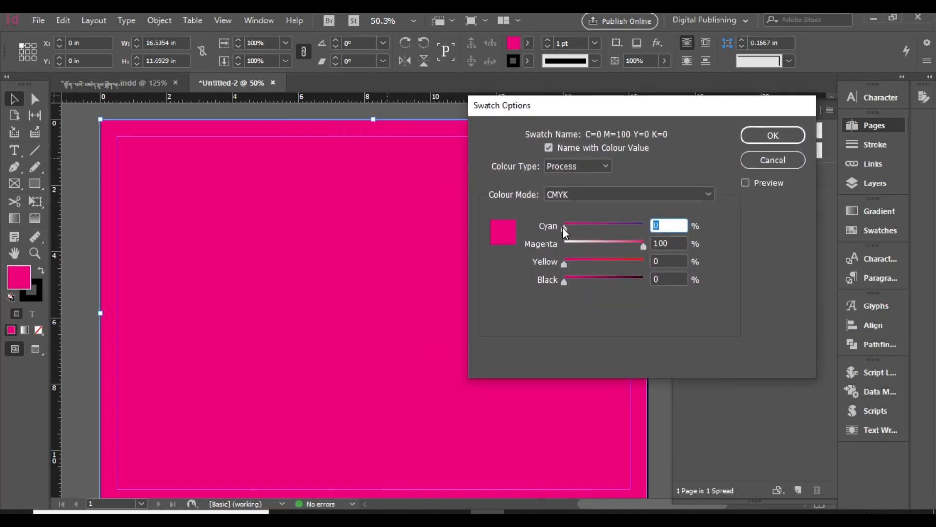
{"action": "left_click_drag", "start_coordinate": [563, 227], "coordinate": [578, 226]}
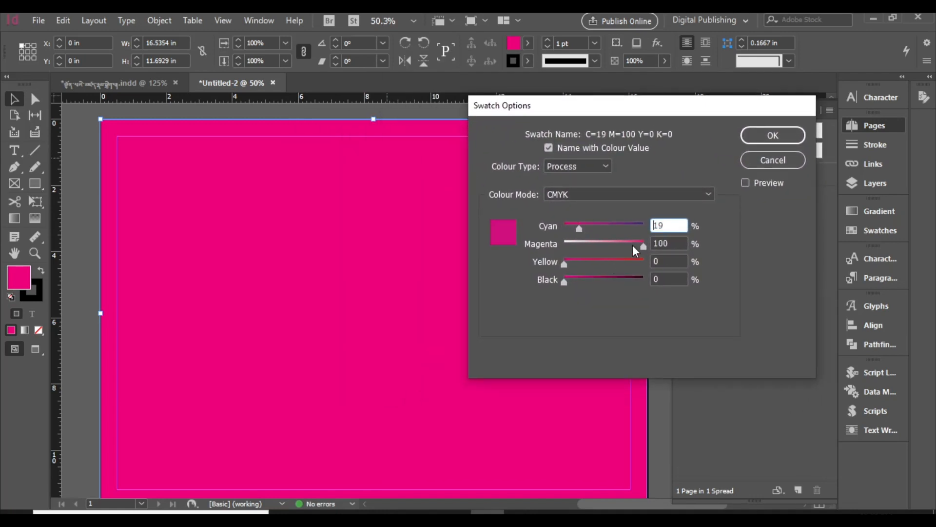
{"action": "left_click", "coordinate": [749, 183]}
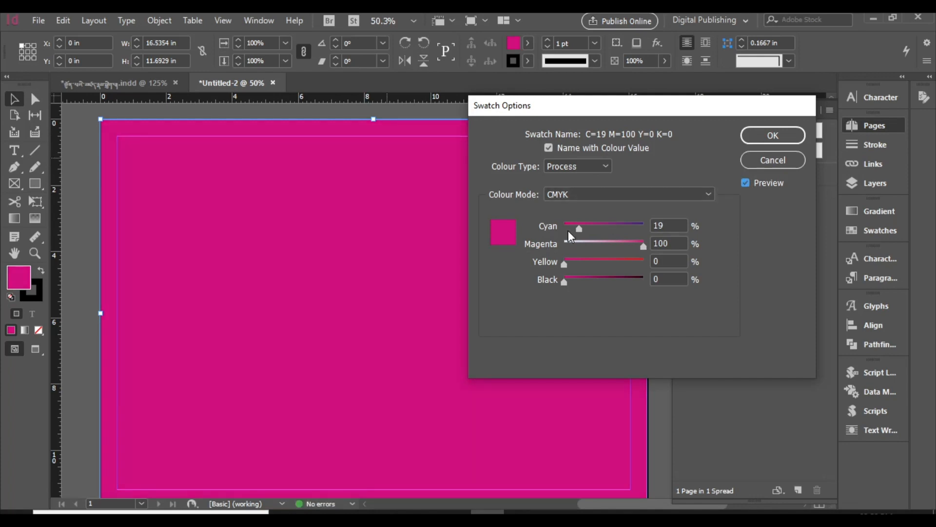
{"action": "mouse_move", "coordinate": [642, 245]}
{"action": "left_mouse_down"}
{"action": "mouse_move", "coordinate": [631, 248]}
{"action": "mouse_move", "coordinate": [651, 242]}
{"action": "left_mouse_up"}
{"action": "mouse_move", "coordinate": [578, 229]}
{"action": "left_mouse_down"}
{"action": "mouse_move", "coordinate": [624, 227]}
{"action": "mouse_move", "coordinate": [563, 230]}
{"action": "left_mouse_up"}
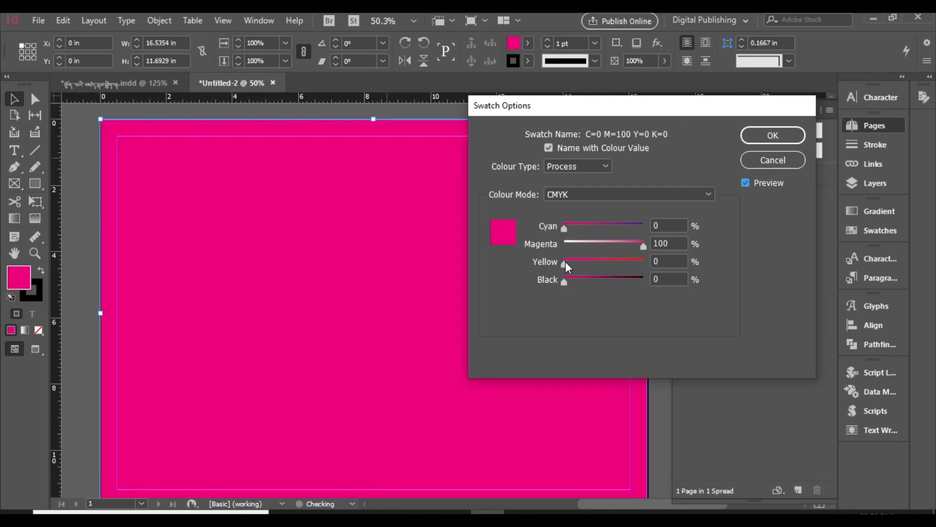
{"action": "left_click_drag", "start_coordinate": [565, 264], "coordinate": [592, 279]}
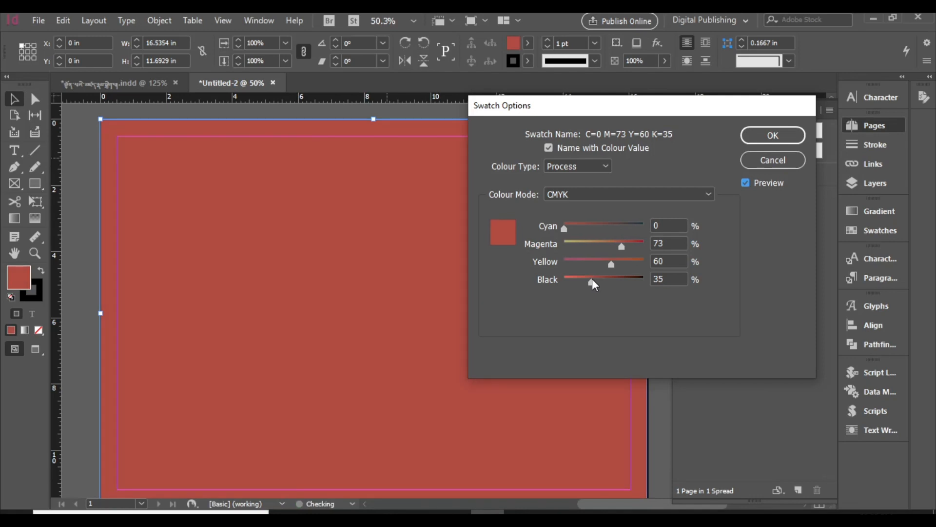
{"action": "left_click", "coordinate": [756, 144]}
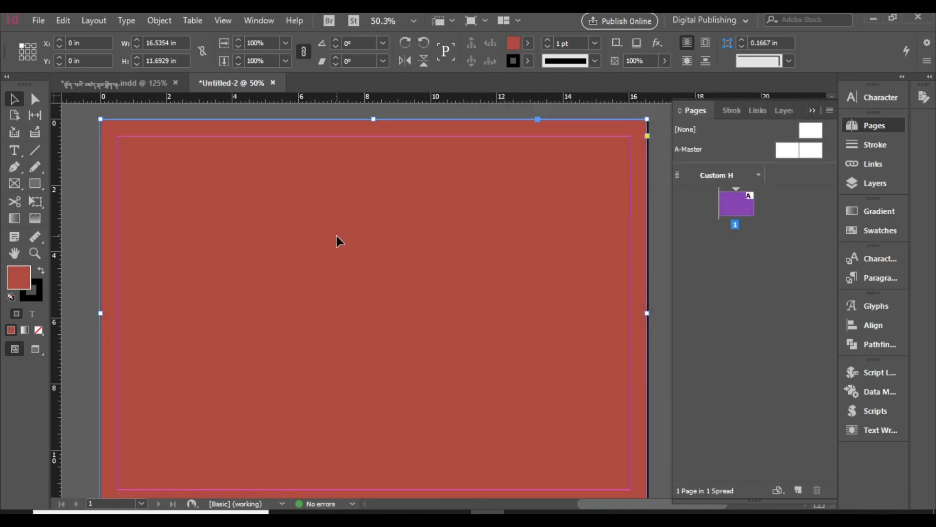
Step: Draw an empty text frame about 11 in wide and 1 in high across the upper part of the page
{"action": "scroll", "coordinate": [334, 240], "scroll_direction": "down", "scroll_amount": 1}
{"action": "scroll", "coordinate": [333, 240], "scroll_direction": "up", "scroll_amount": 1}
{"action": "left_click", "coordinate": [14, 151]}
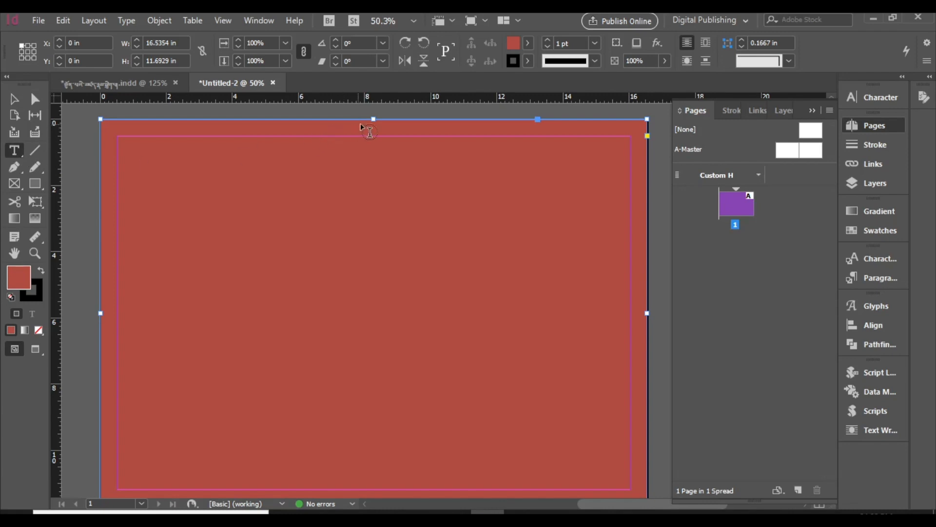
{"action": "left_click_drag", "start_coordinate": [204, 187], "coordinate": [570, 219]}
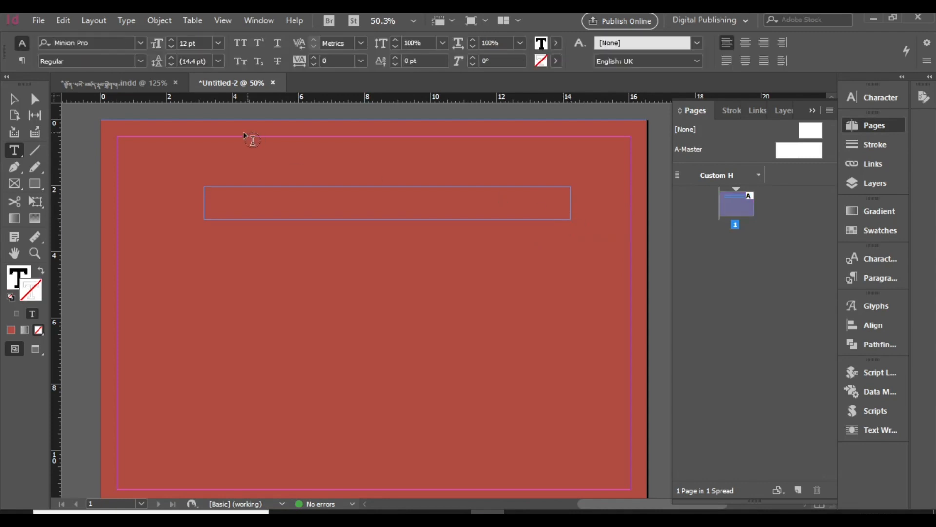
Step: Set the empty heading frame's font to Jomolhari-ID and its size to 18 pt
{"action": "left_click", "coordinate": [141, 43]}
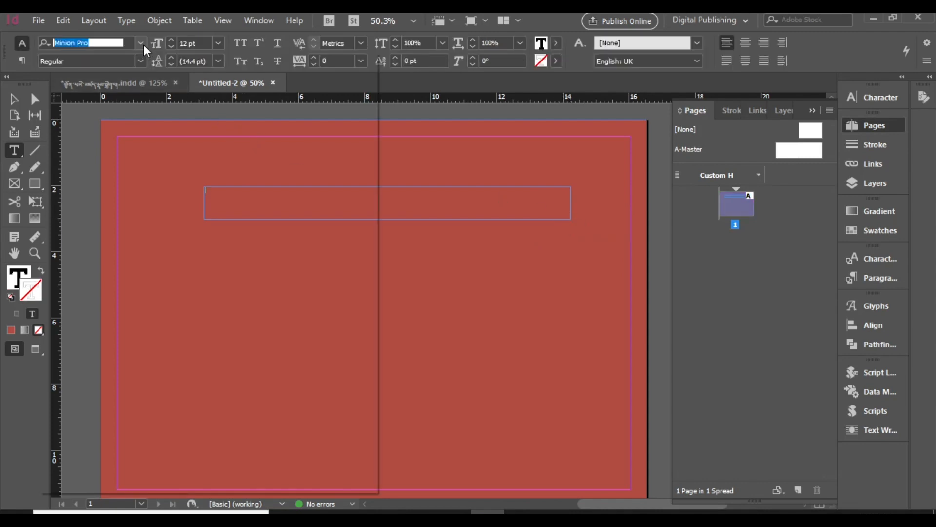
{"action": "left_click", "coordinate": [137, 107]}
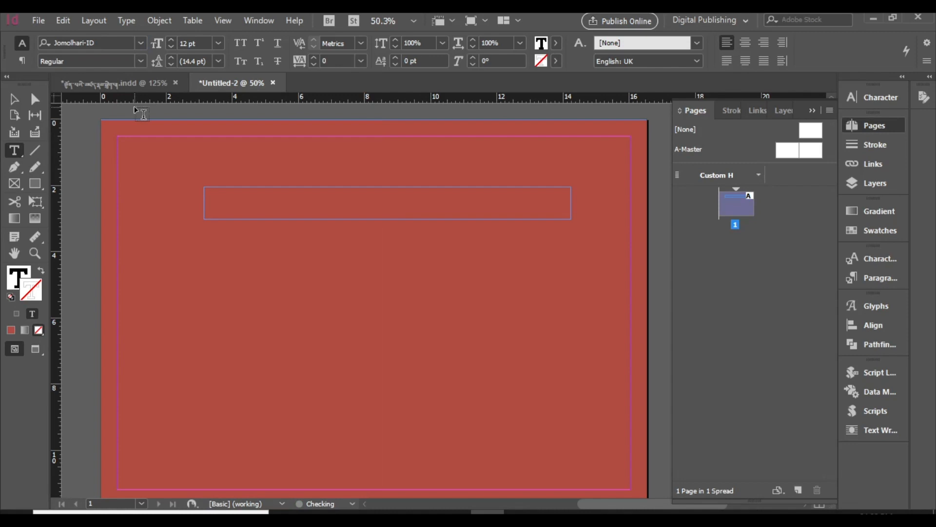
{"action": "left_click", "coordinate": [171, 40]}
{"action": "left_click", "coordinate": [171, 41]}
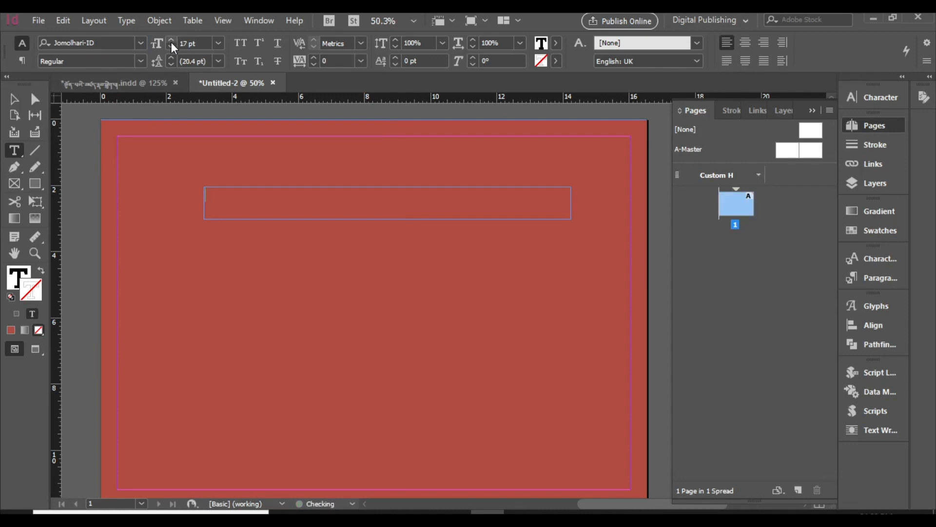
{"action": "left_click", "coordinate": [171, 41]}
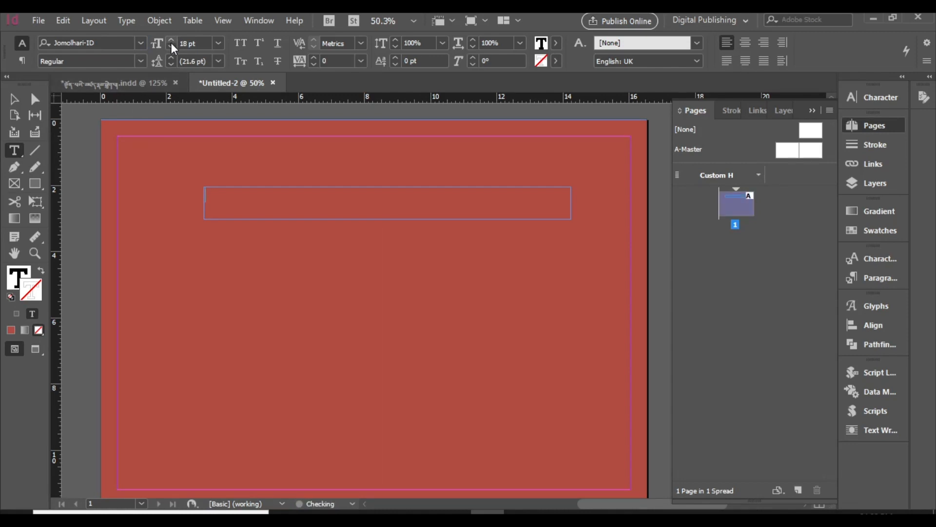
Step: Apply the Adobe World-Ready Single-line Composer and justify the heading paragraph with its last line centred
{"action": "left_click", "coordinate": [927, 61]}
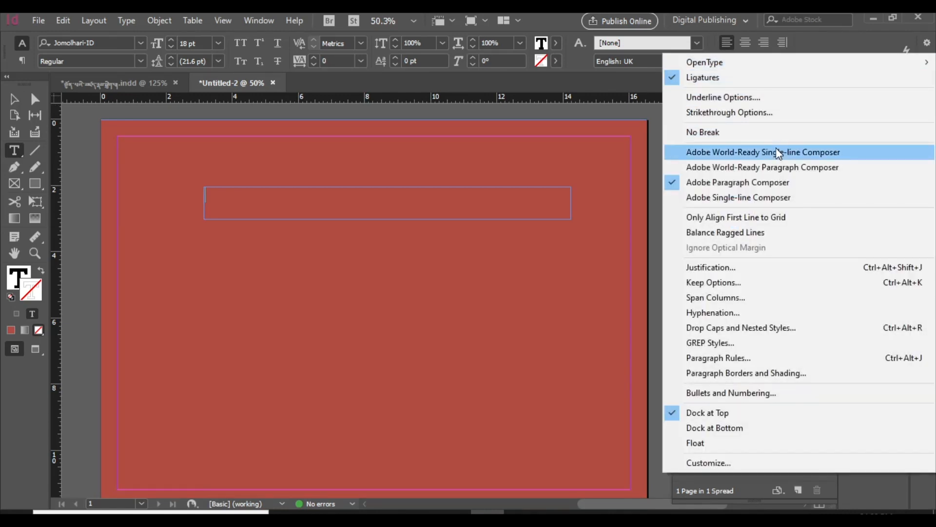
{"action": "left_click", "coordinate": [776, 151]}
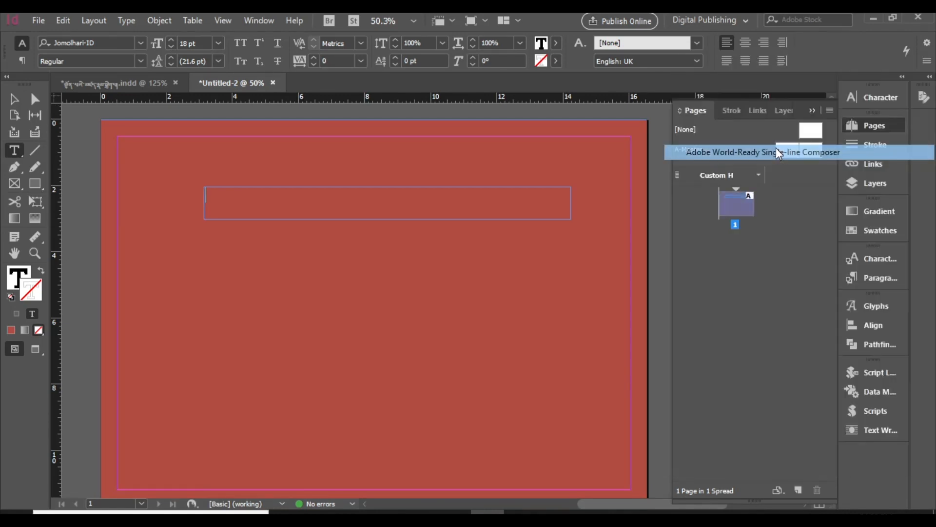
{"action": "left_click", "coordinate": [746, 60]}
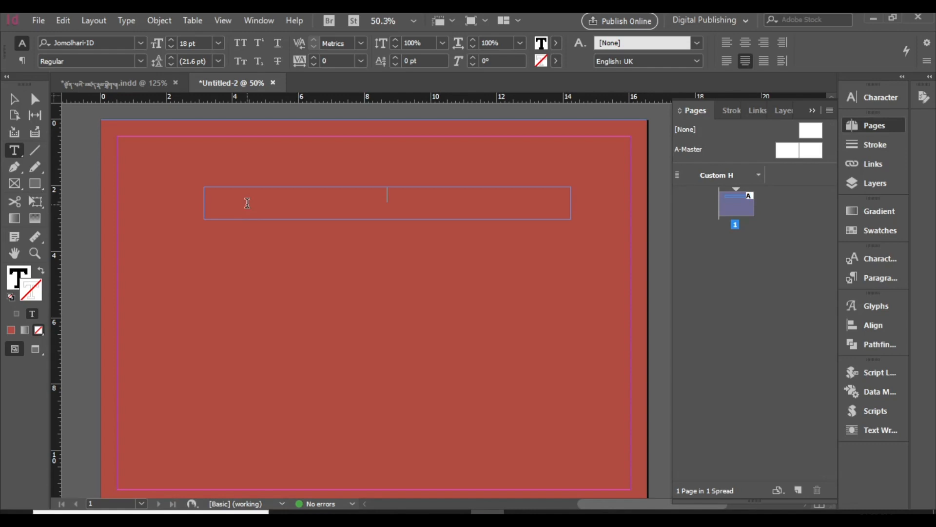
Step: Enter the Tibetan heading "སྟོན་པའི་མཚད་རྣམ།" in the text frame
{"action": "type", "text": "་"}
{"action": "type", "text": "ོན་པའི"}
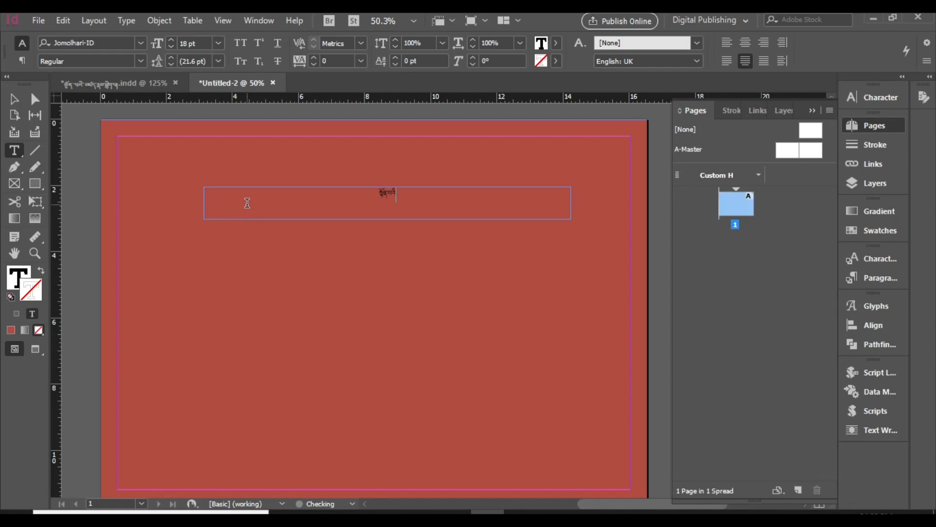
{"action": "type", "text": "་མཚན"}
{"action": "key", "text": "BackSpace"}
{"action": "key", "text": "BackSpace"}
{"action": "key", "text": "BackSpace"}
{"action": "type", "text": "ཛད་པ"}
{"action": "type", "text": "མ"}
Step: Enlarge the whole heading text to 37 pt
{"action": "key", "text": "ctrl+a"}
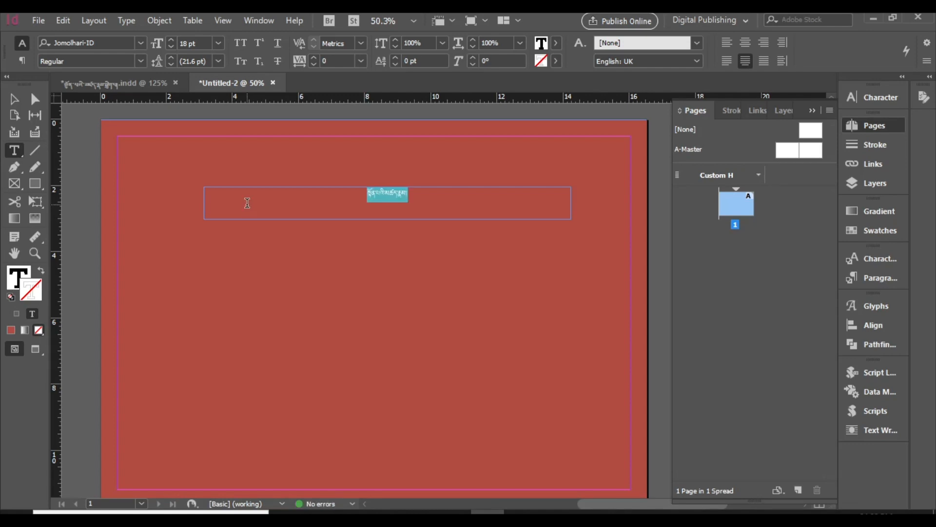
{"action": "left_click", "coordinate": [174, 41]}
{"action": "left_click", "coordinate": [174, 41]}
{"action": "left_click", "coordinate": [174, 41]}
{"action": "left_click", "coordinate": [174, 41]}
{"action": "left_click", "coordinate": [173, 42]}
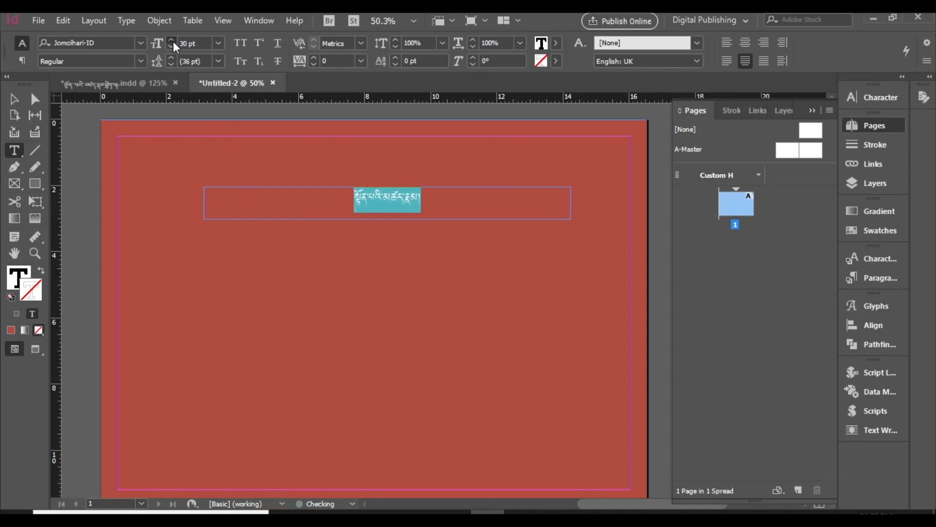
{"action": "left_click", "coordinate": [174, 41]}
{"action": "left_click", "coordinate": [174, 42]}
{"action": "left_click", "coordinate": [173, 42]}
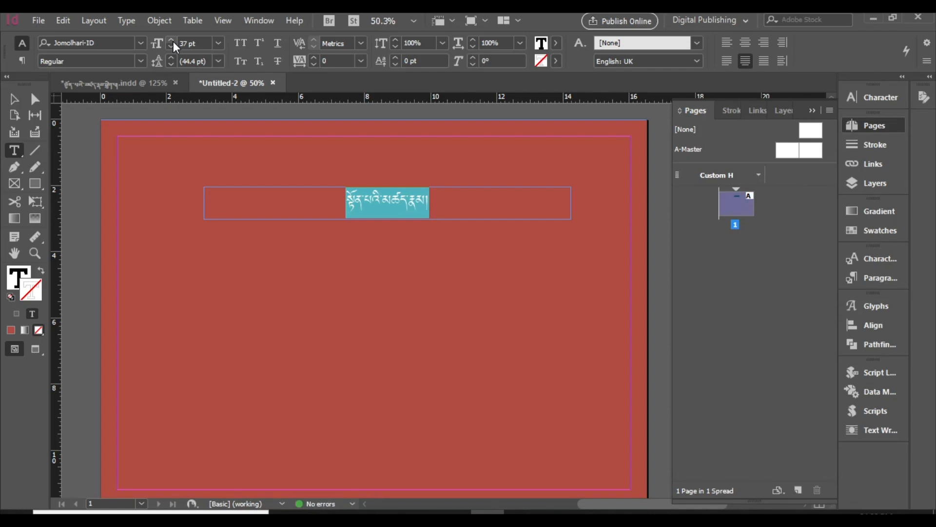
Step: Replace the letter ཚ in the heading with ཛ to make it "སྟོན་པའི་མཛད་རྣམ།"
{"action": "left_click", "coordinate": [400, 201]}
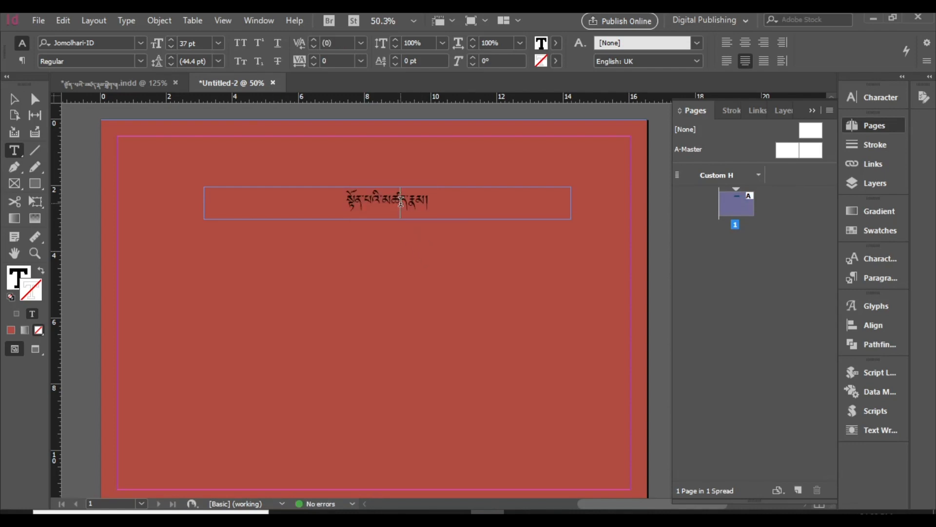
{"action": "key", "text": "BackSpace"}
{"action": "type", "text": "ཛ"}
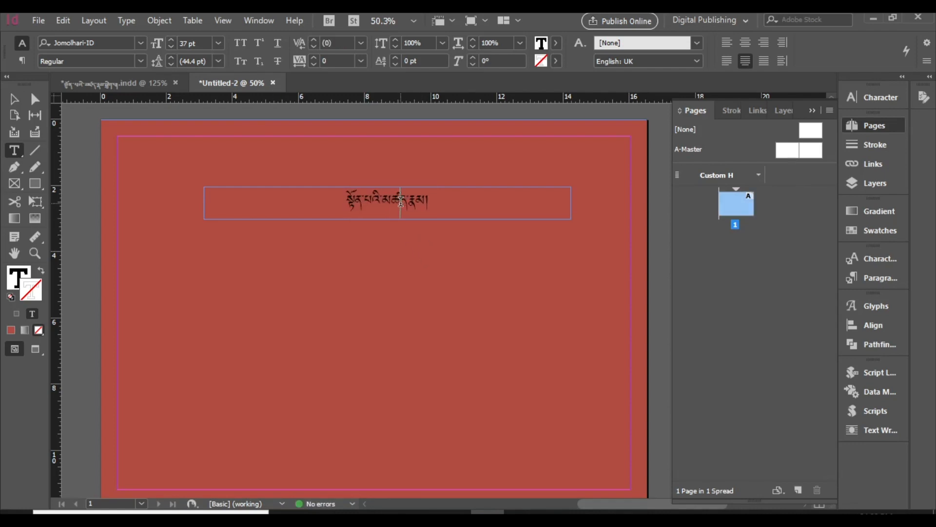
{"action": "key", "text": "BackSpace"}
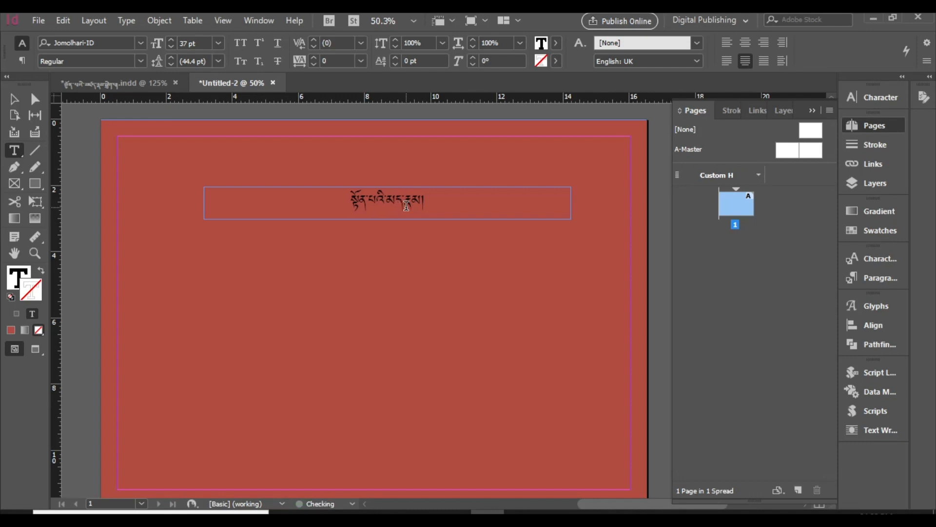
{"action": "type", "text": "ཛ"}
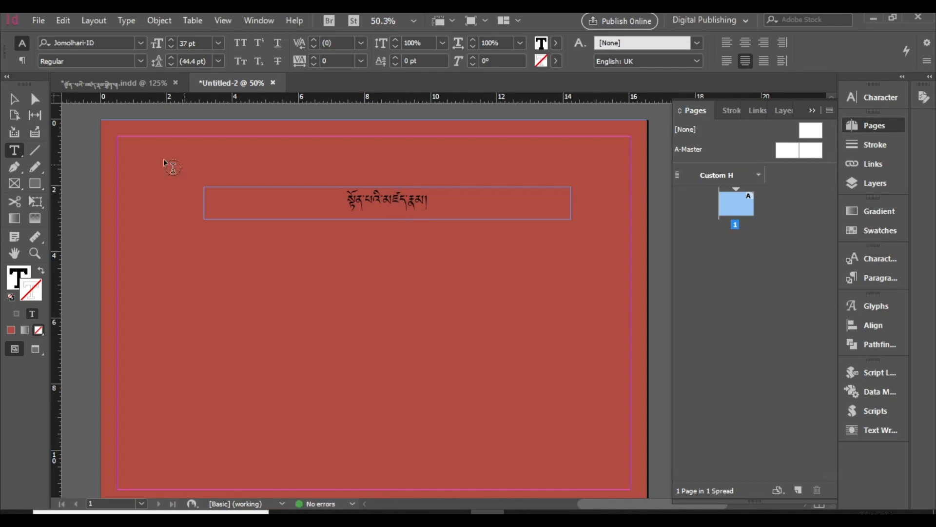
Step: Colour the heading text with the yellow C=0 M=0 Y=100 K=0 swatch
{"action": "left_click_drag", "start_coordinate": [340, 196], "coordinate": [432, 197]}
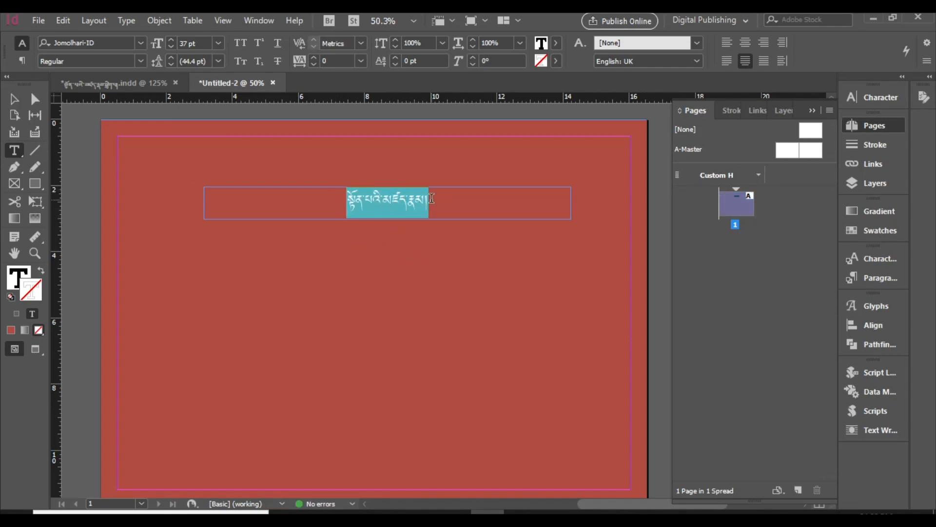
{"action": "left_click", "coordinate": [556, 43]}
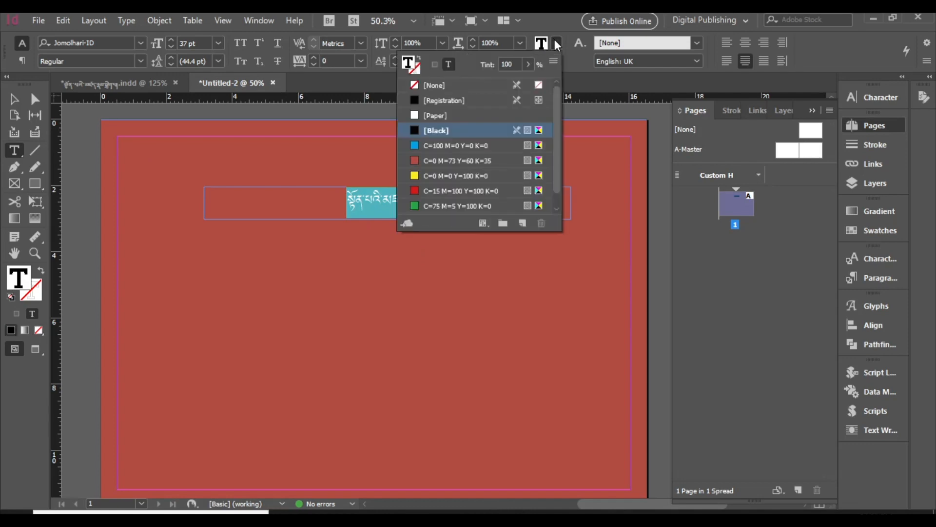
{"action": "left_click", "coordinate": [443, 175]}
{"action": "left_click", "coordinate": [380, 196]}
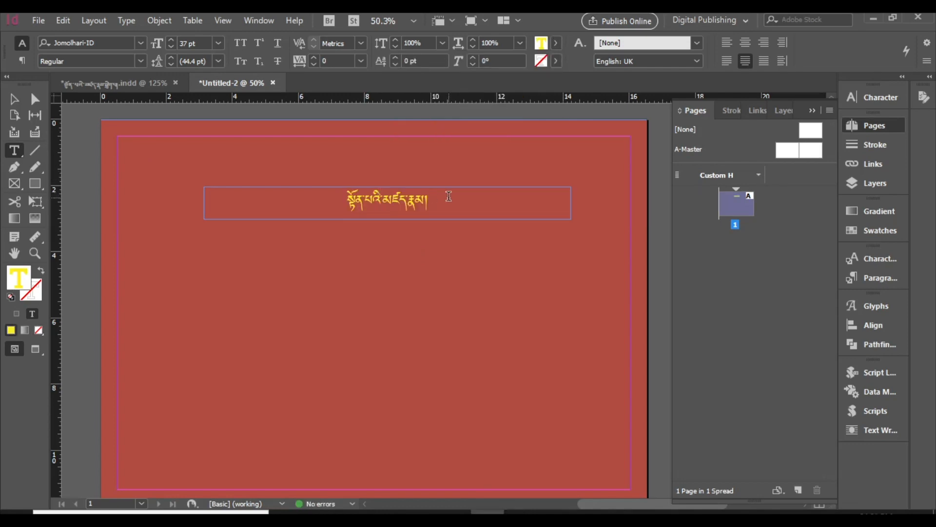
Step: Rotate the heading frame 90° clockwise and place it as a spine title at the page's horizontal centre, starting at the top edge
{"action": "left_click", "coordinate": [14, 100]}
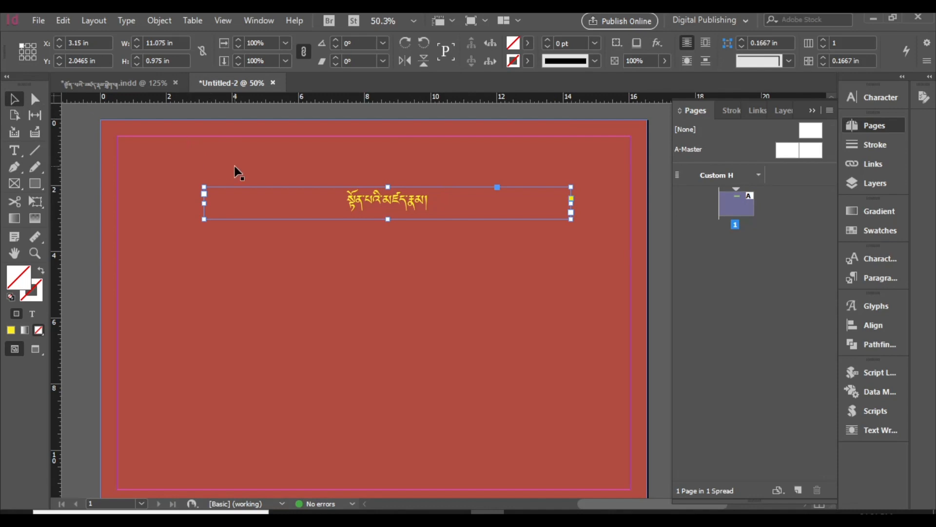
{"action": "left_click", "coordinate": [406, 43]}
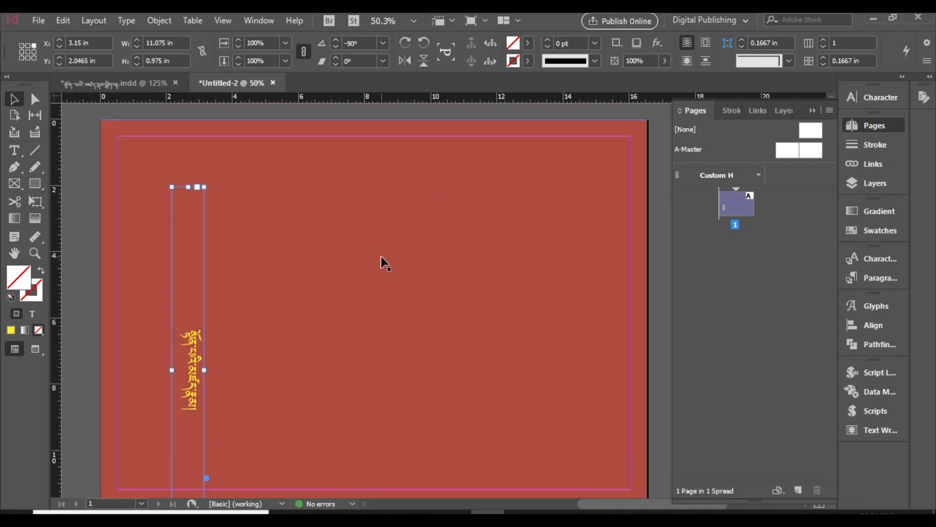
{"action": "left_click_drag", "start_coordinate": [192, 281], "coordinate": [379, 215]}
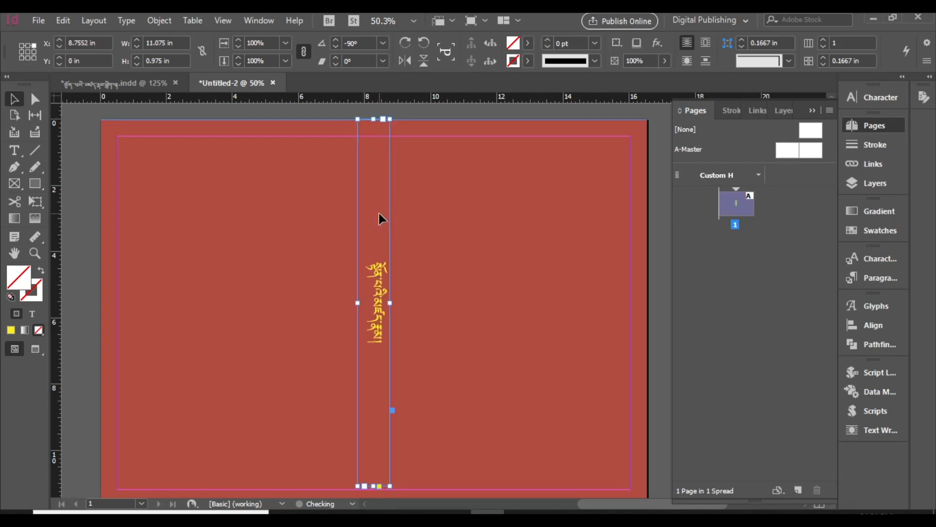
Step: Lengthen the spine title frame to 11.1929 in so that it reaches the bottom margin
{"action": "scroll", "coordinate": [462, 332], "scroll_direction": "down", "scroll_amount": 1}
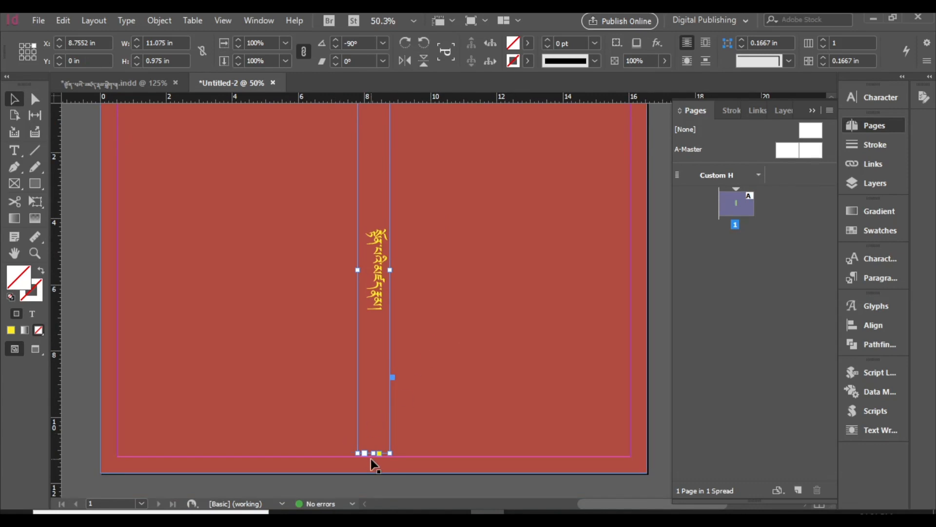
{"action": "left_click_drag", "start_coordinate": [374, 453], "coordinate": [374, 456]}
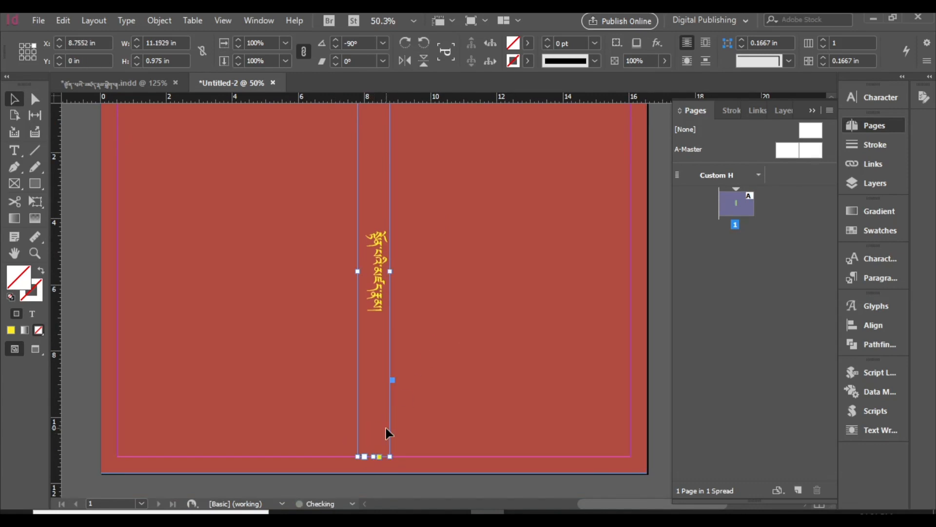
{"action": "left_click", "coordinate": [516, 335]}
{"action": "scroll", "coordinate": [516, 335], "scroll_direction": "up", "scroll_amount": 1}
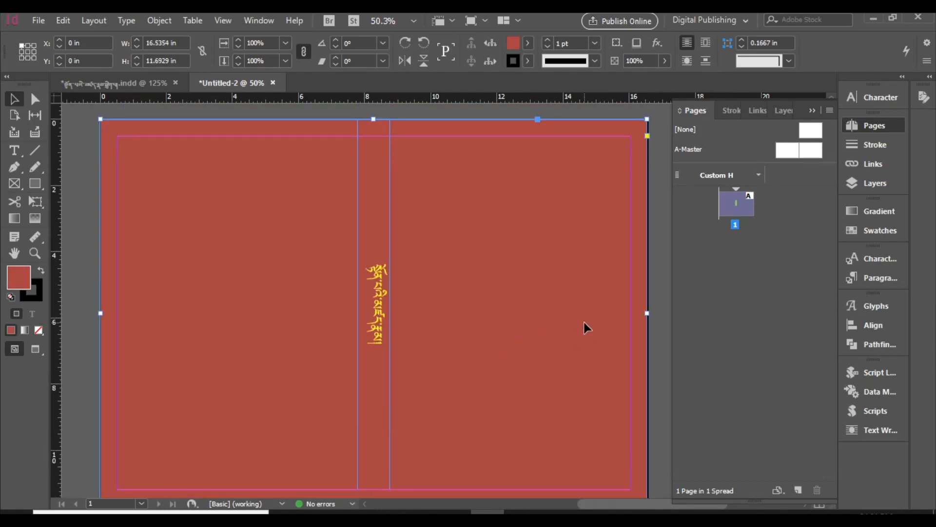
Step: Duplicate the spine title frame onto the right half of the page and rotate the copy 90° anticlockwise
{"action": "left_click", "coordinate": [378, 295]}
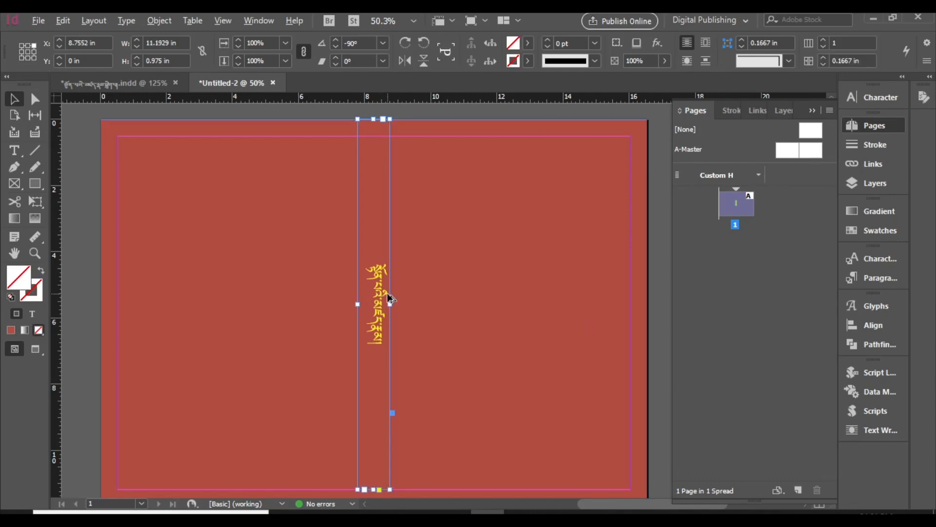
{"action": "left_click_drag", "start_coordinate": [390, 298], "coordinate": [494, 298], "text": "alt"}
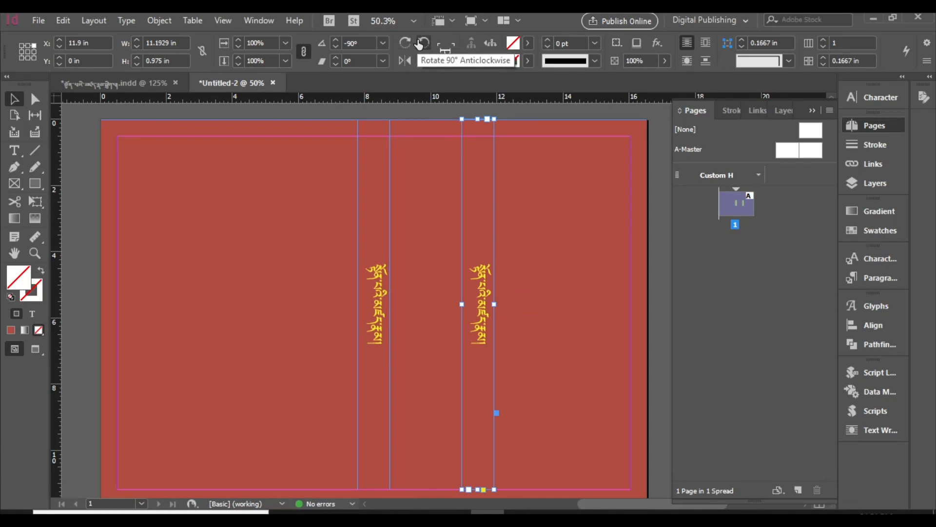
{"action": "left_click", "coordinate": [423, 43]}
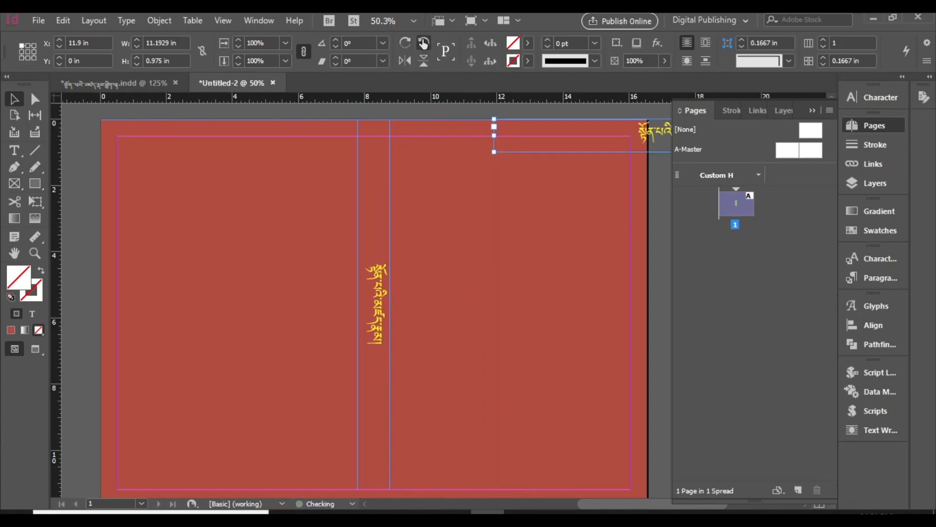
Step: Fit the copied title frame to its text and move it onto the right half of the page
{"action": "double_click", "coordinate": [494, 151]}
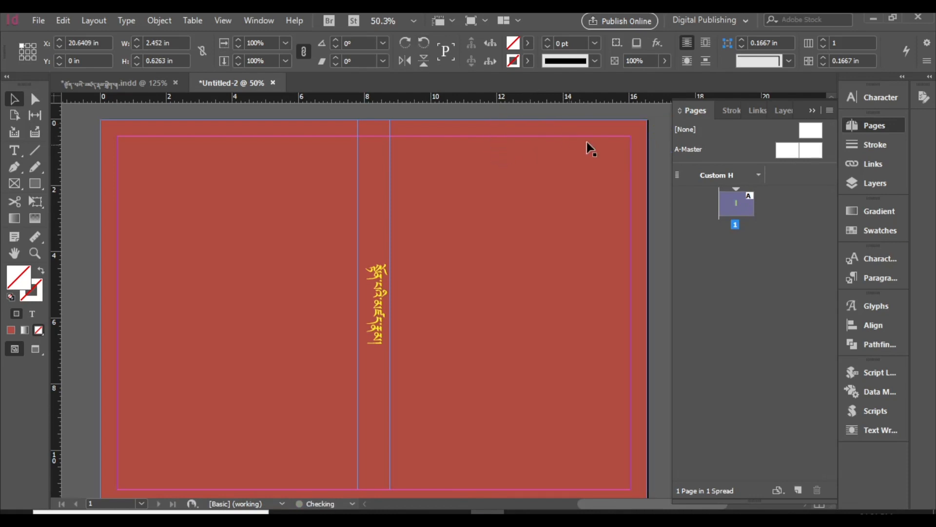
{"action": "left_click_drag", "start_coordinate": [607, 501], "coordinate": [693, 499]}
{"action": "left_click_drag", "start_coordinate": [467, 137], "coordinate": [148, 276]}
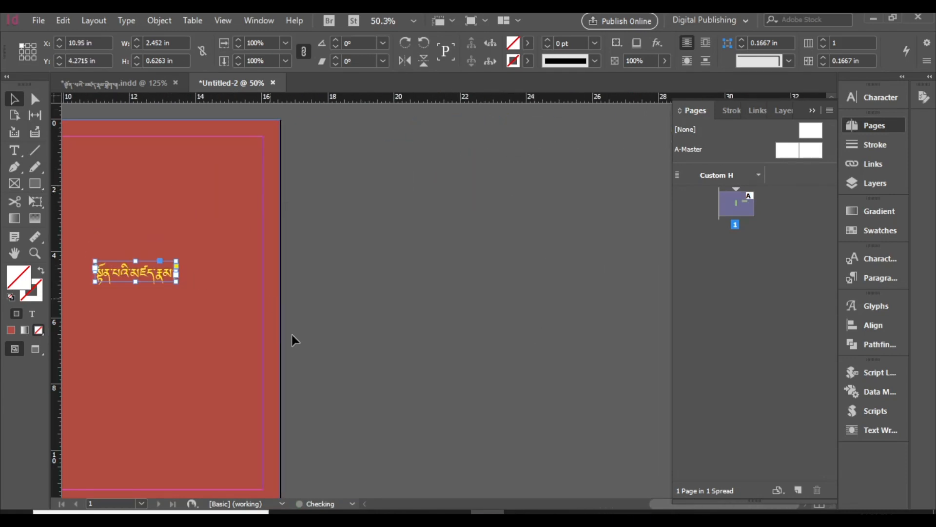
{"action": "left_click_drag", "start_coordinate": [661, 506], "coordinate": [582, 500]}
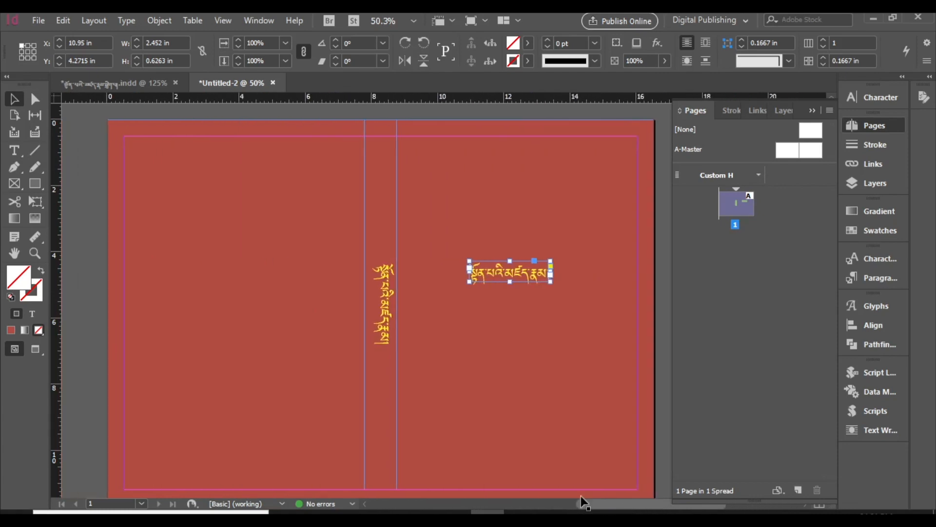
Step: Resize the horizontal title frame to about 7.2 by 1.3 in, higher up between the spine frame and the right margin
{"action": "left_click_drag", "start_coordinate": [505, 242], "coordinate": [635, 201]}
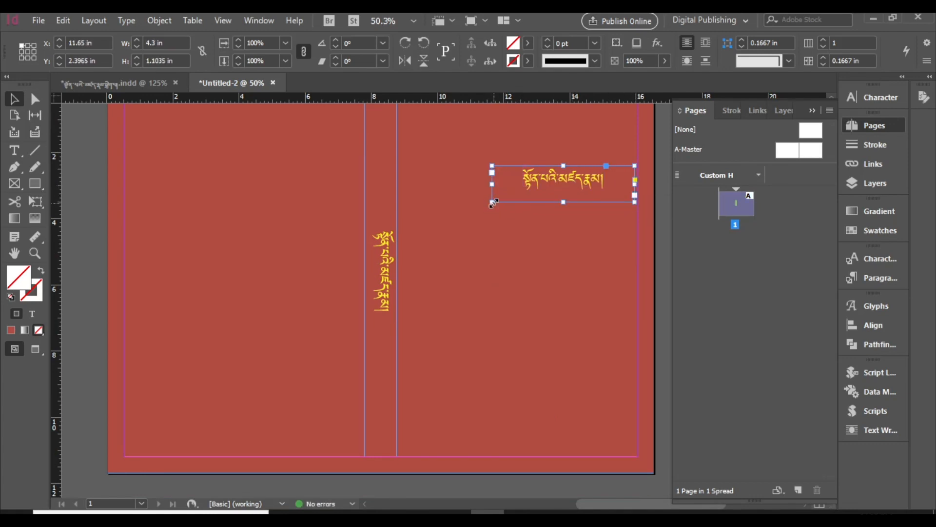
{"action": "left_click_drag", "start_coordinate": [493, 202], "coordinate": [397, 209]}
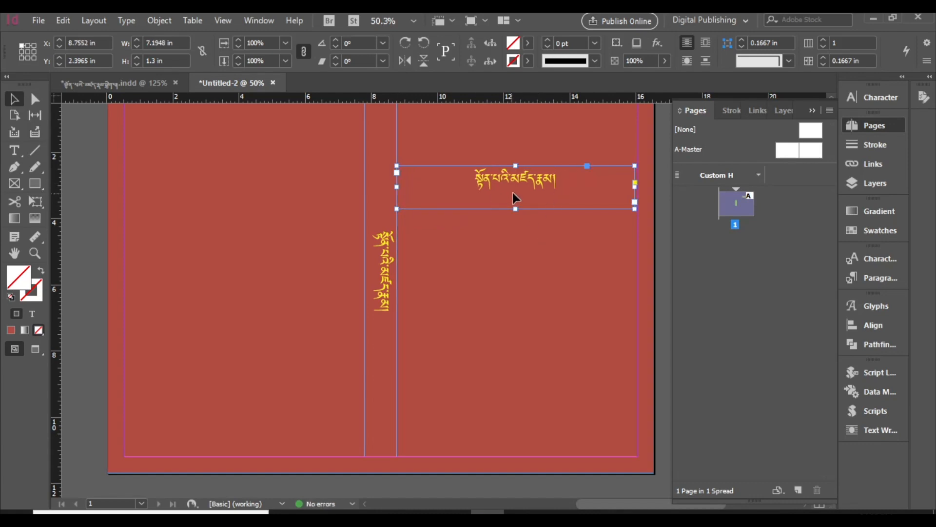
{"action": "left_click", "coordinate": [555, 276]}
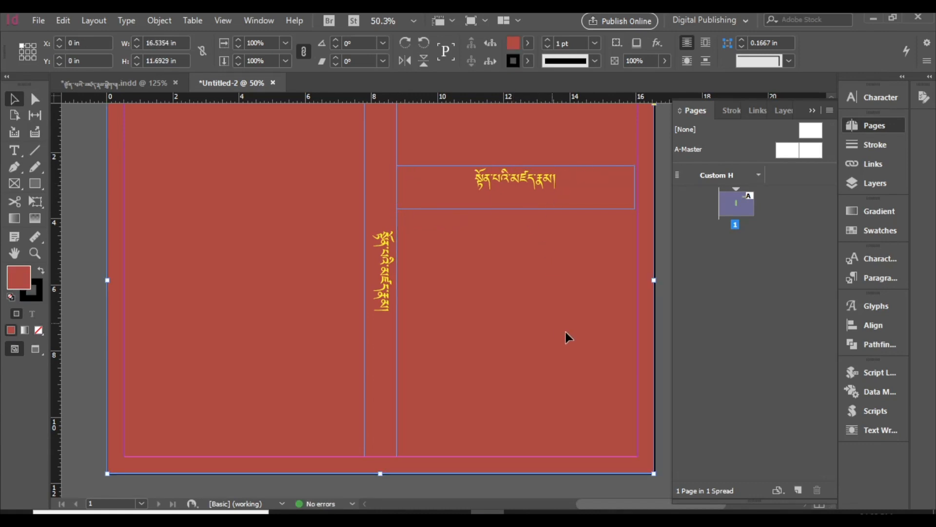
Step: Duplicate the horizontal title frame straight down to the lower part of the right half and open the copy's text for editing
{"action": "left_click", "coordinate": [509, 201]}
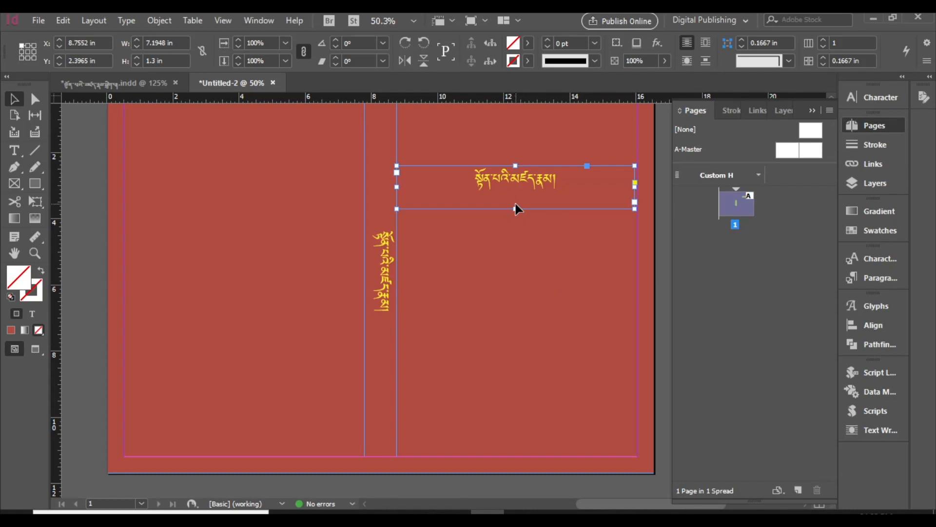
{"action": "left_click_drag", "start_coordinate": [520, 210], "coordinate": [516, 399]}
{"action": "double_click", "coordinate": [517, 384]}
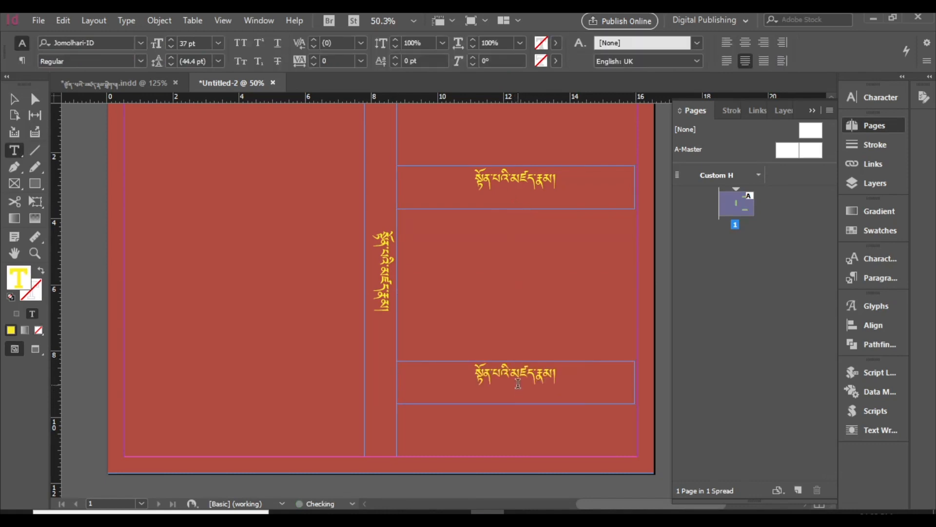
Step: Replace the text in the lower horizontal frame with the Tibetan author label མཛད་པ་པོ་, a space and the author's title and name, closing with །
{"action": "key", "text": "ctrl+a"}
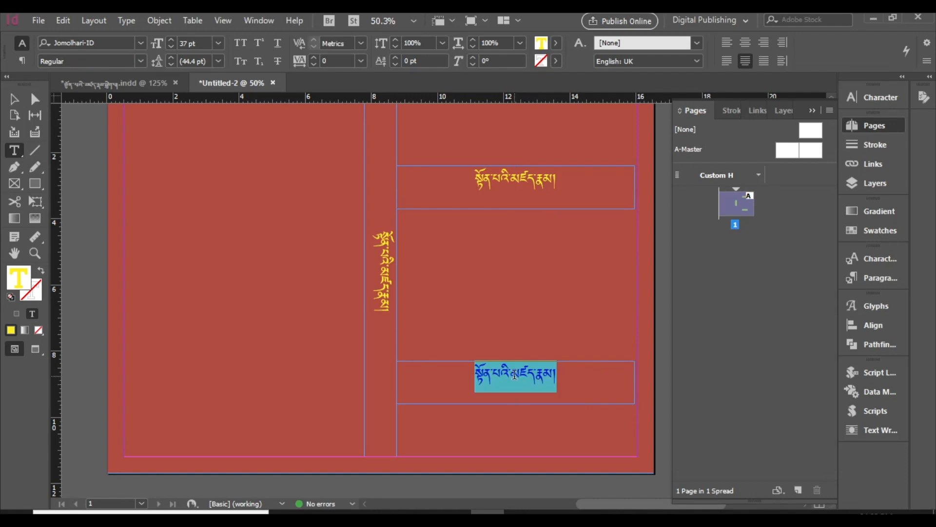
{"action": "type", "text": "མཛོད"}
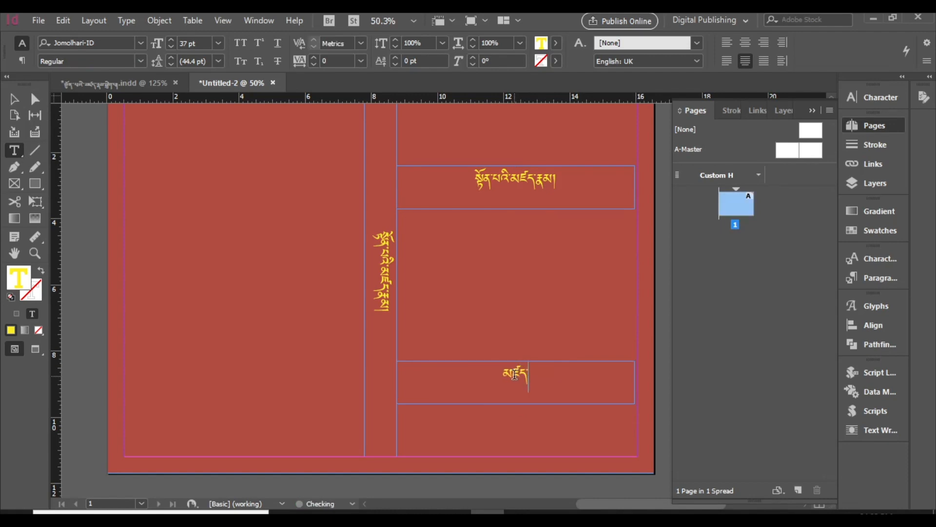
{"action": "type", "text": "་པ་པོ། སློབ་དཔོན་རྡོ་རྗེ"}
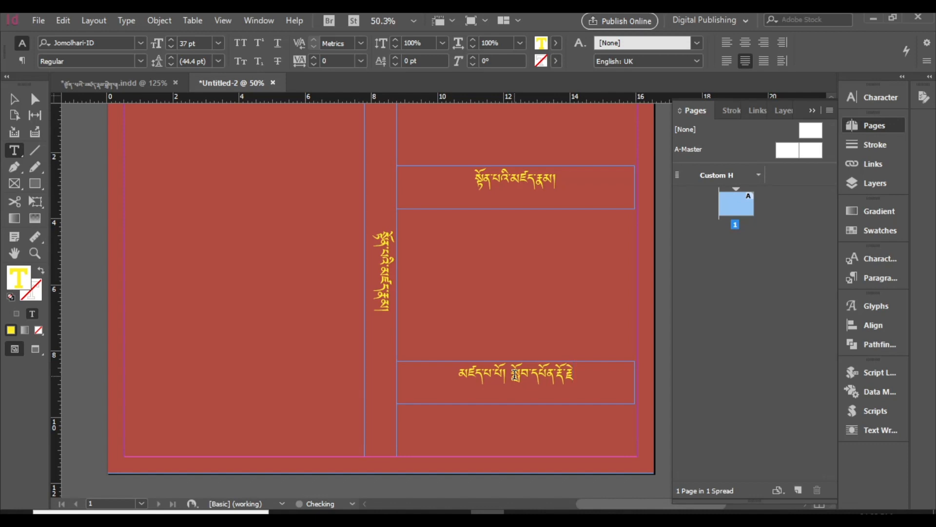
{"action": "type", "text": "།"}
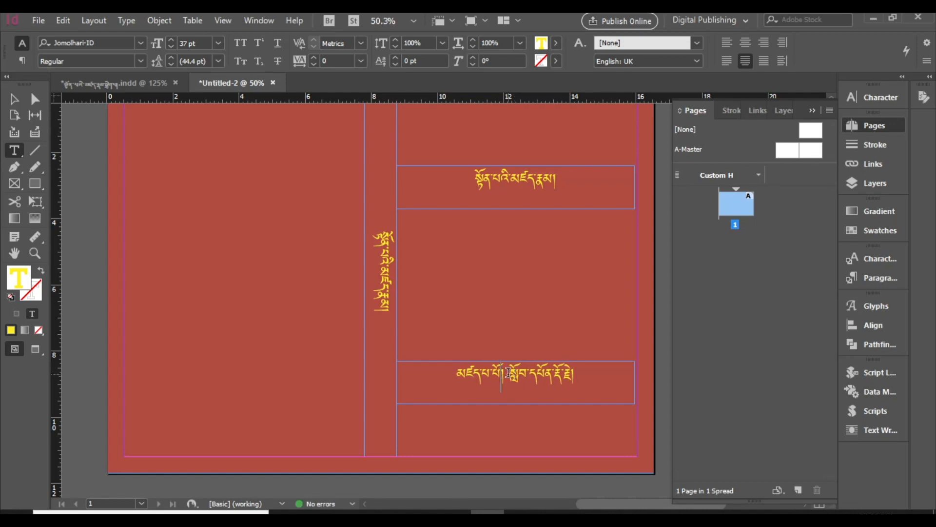
{"action": "key", "text": "BackSpace"}
{"action": "type", "text": "་"}
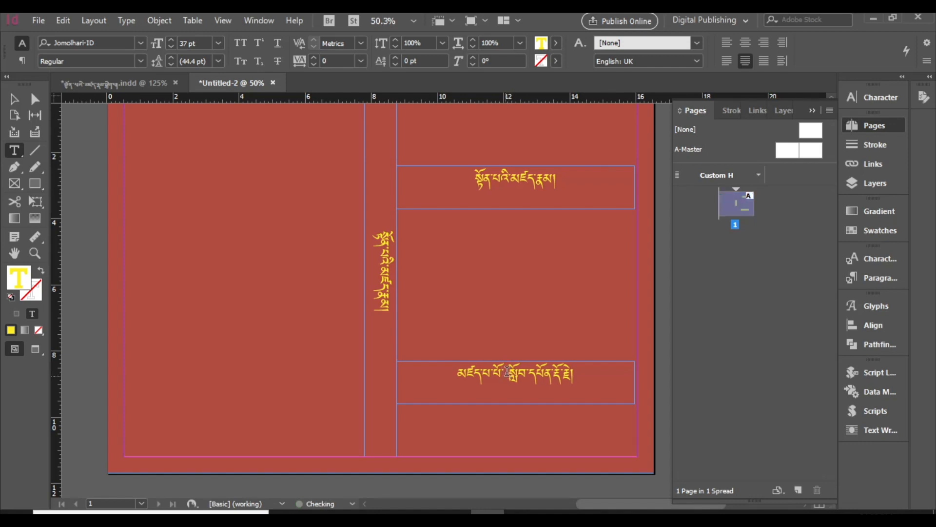
Step: Set the font size of the whole author line to 26 pt
{"action": "left_click_drag", "start_coordinate": [581, 368], "coordinate": [459, 380]}
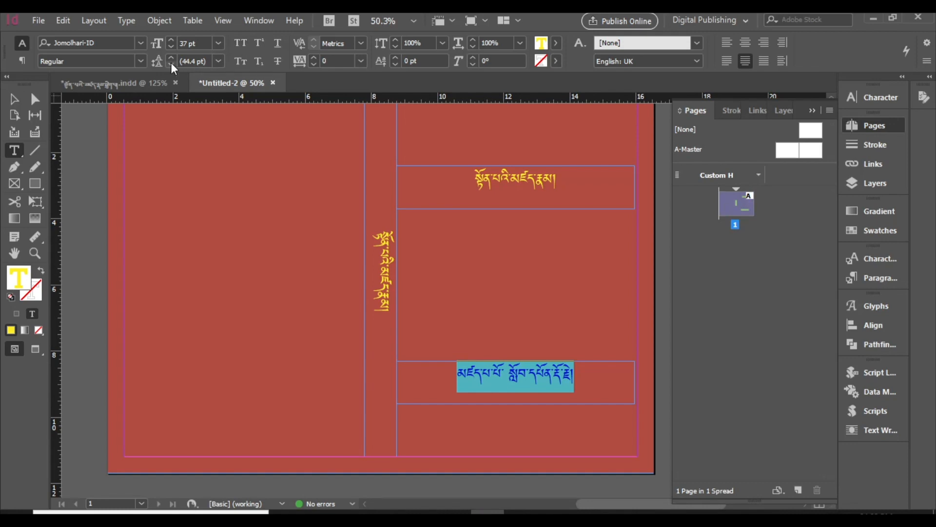
{"action": "left_click", "coordinate": [171, 48]}
{"action": "left_click", "coordinate": [171, 48]}
{"action": "left_click", "coordinate": [171, 48]}
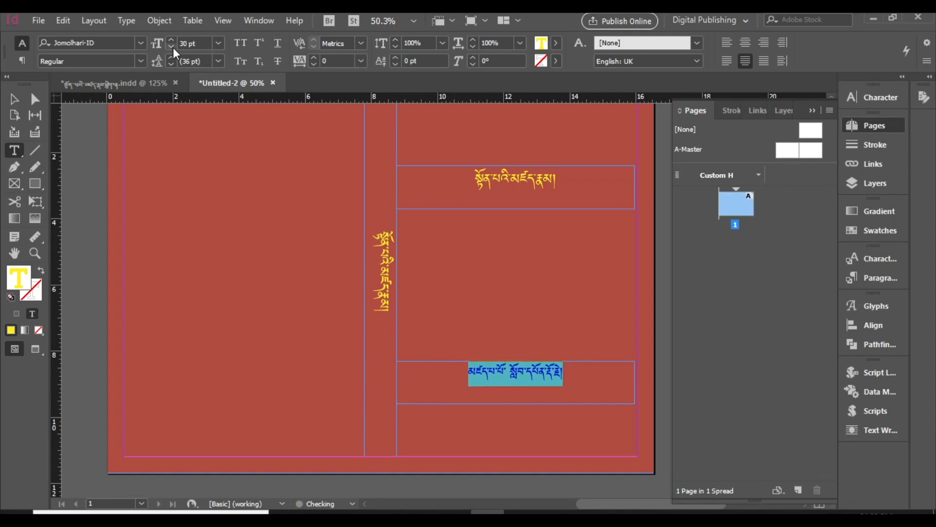
{"action": "left_click", "coordinate": [172, 47]}
Step: Shorten the author frame from below to the height of its single line and right-align the text
{"action": "left_click", "coordinate": [14, 99]}
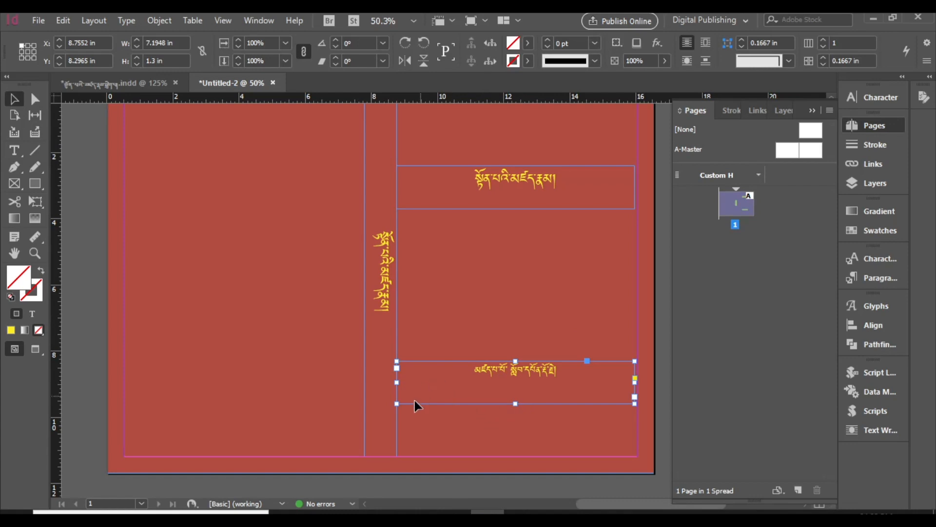
{"action": "left_click_drag", "start_coordinate": [518, 404], "coordinate": [519, 381]}
{"action": "double_click", "coordinate": [548, 369]}
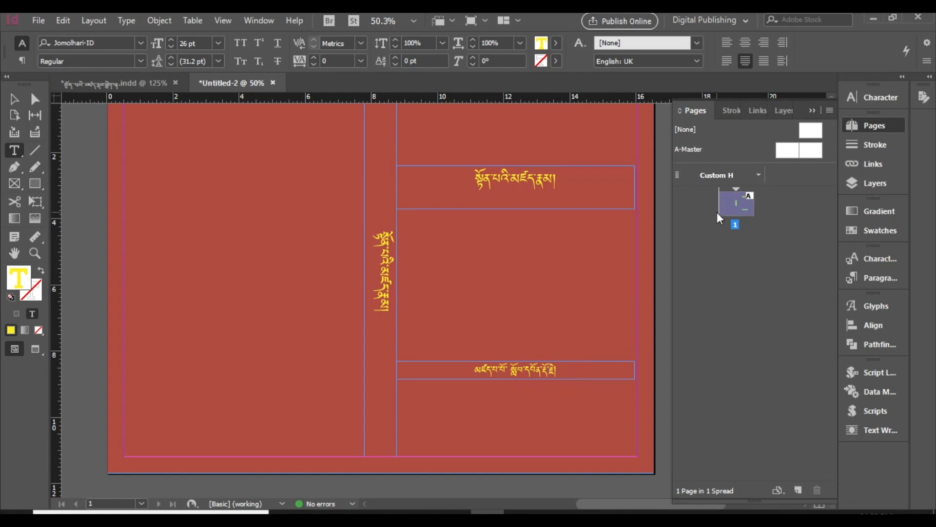
{"action": "left_click", "coordinate": [764, 43]}
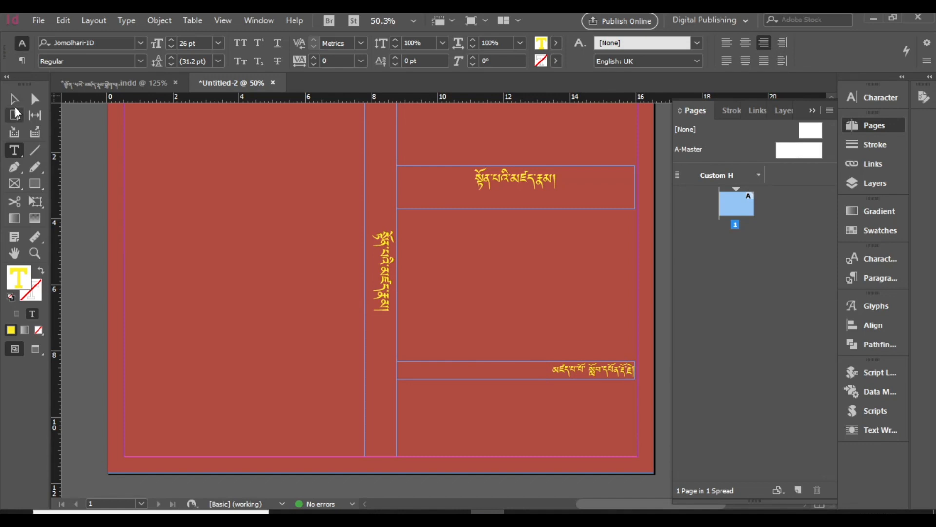
{"action": "left_click", "coordinate": [15, 100]}
Step: Place the 9-buddha picture from the InDesign practice folder into the selected red background rectangle
{"action": "left_click", "coordinate": [285, 366]}
{"action": "scroll", "coordinate": [284, 365], "scroll_direction": "up", "scroll_amount": 3}
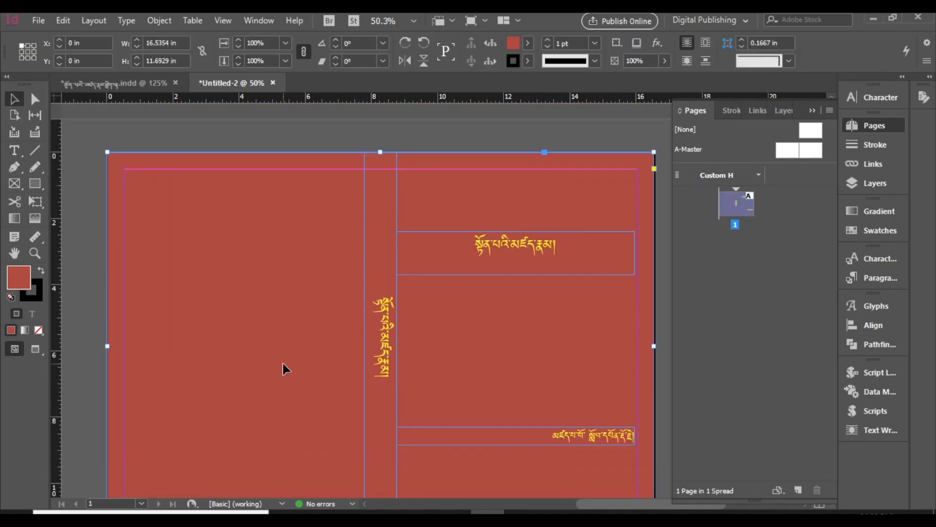
{"action": "scroll", "coordinate": [283, 364], "scroll_direction": "down", "scroll_amount": 2}
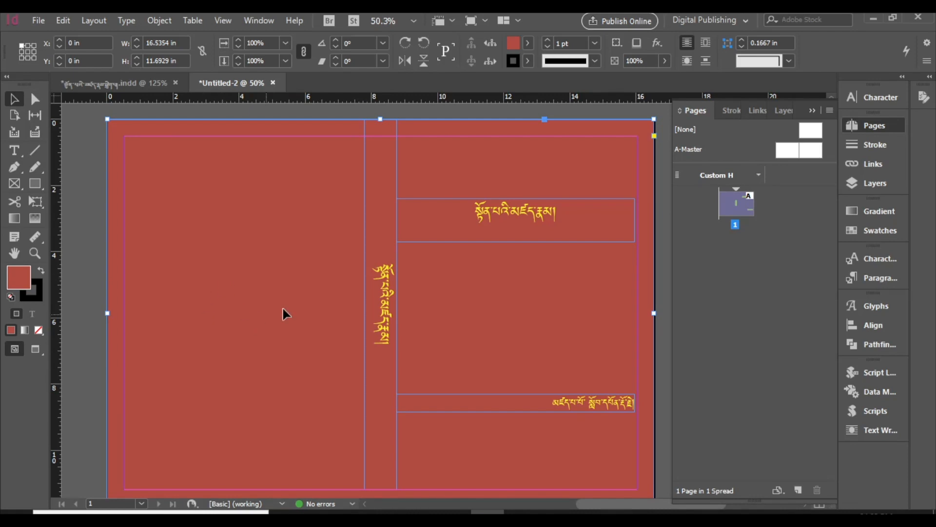
{"action": "left_click", "coordinate": [37, 20]}
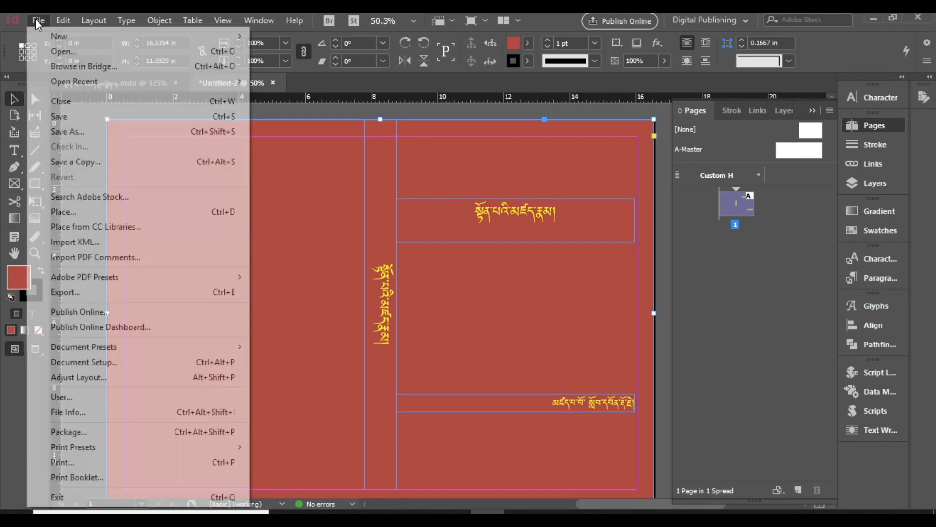
{"action": "left_click", "coordinate": [111, 211]}
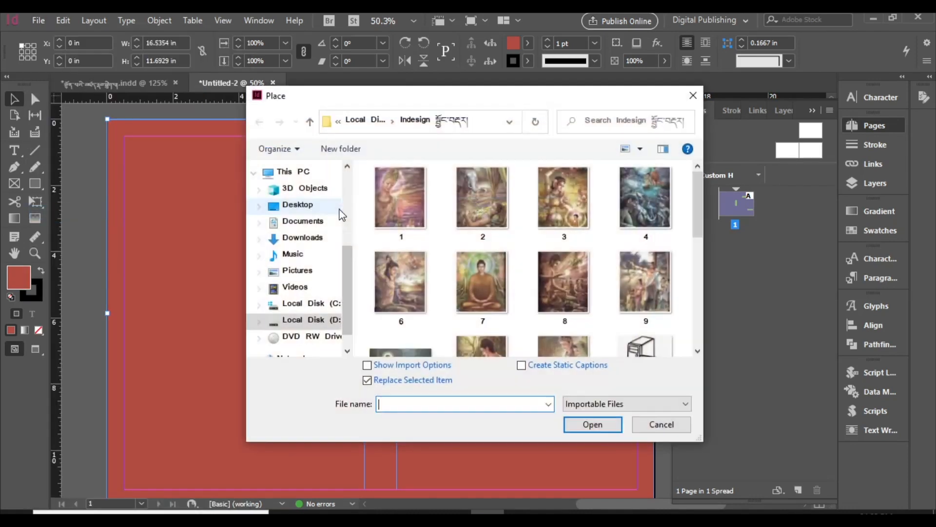
{"action": "scroll", "coordinate": [477, 249], "scroll_direction": "down", "scroll_amount": 5}
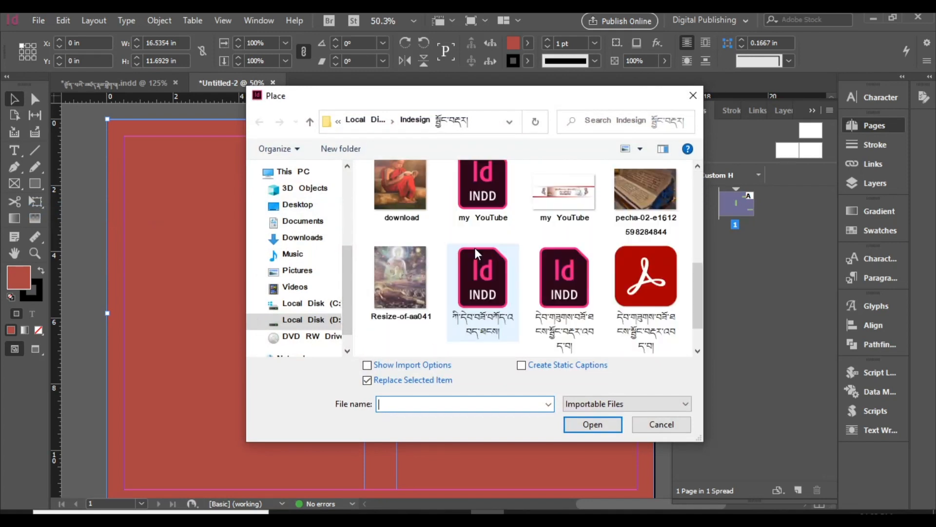
{"action": "scroll", "coordinate": [475, 247], "scroll_direction": "up", "scroll_amount": 1}
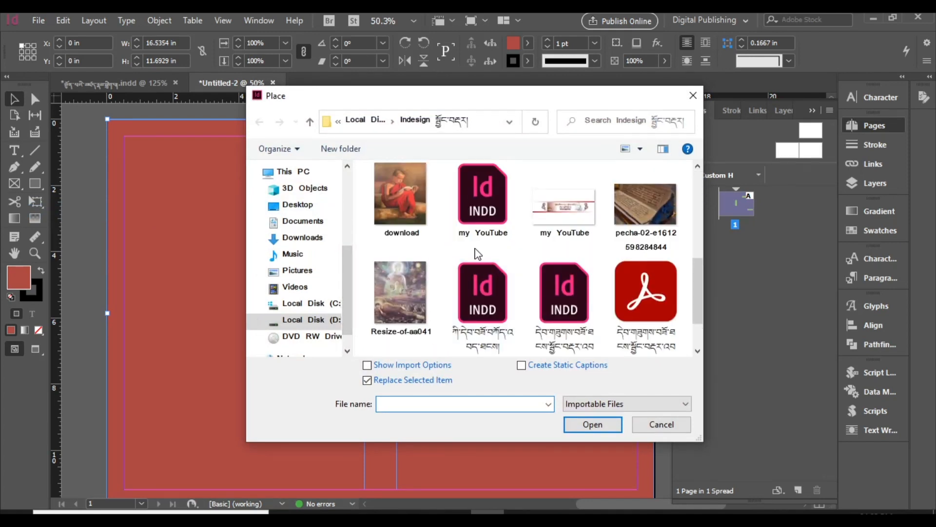
{"action": "scroll", "coordinate": [474, 250], "scroll_direction": "up", "scroll_amount": 3}
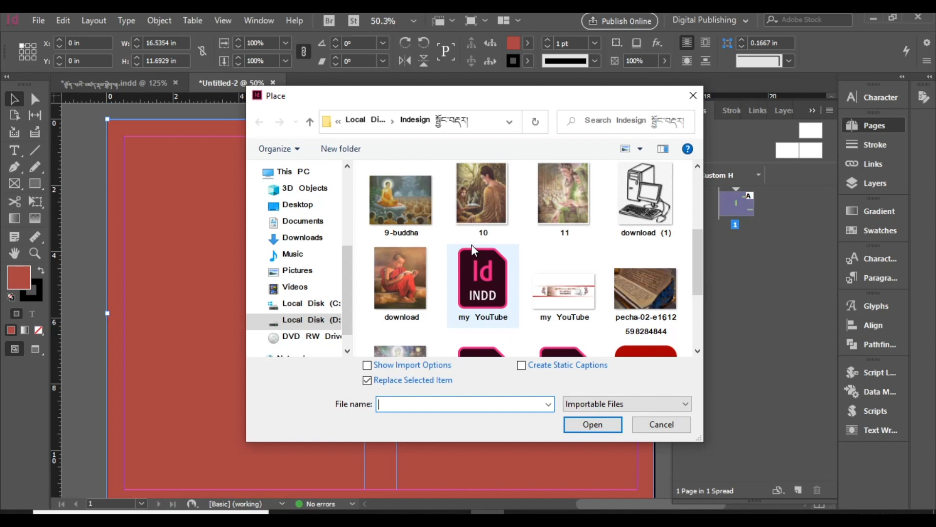
{"action": "left_click", "coordinate": [400, 200]}
{"action": "left_click", "coordinate": [592, 424]}
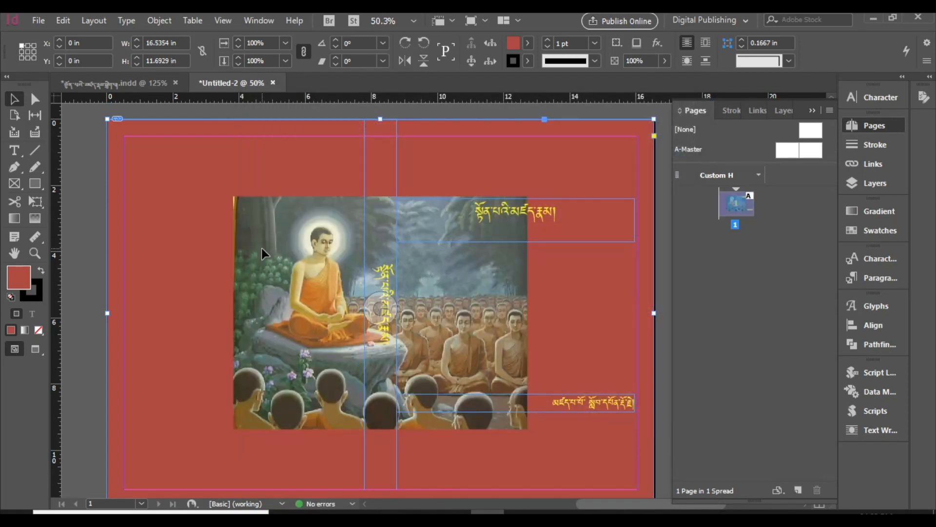
Step: Undo placing the picture inside the background and place it separately, stretched from margin to margin at about 15.5 by 10.7 in
{"action": "key", "text": "ctrl+z"}
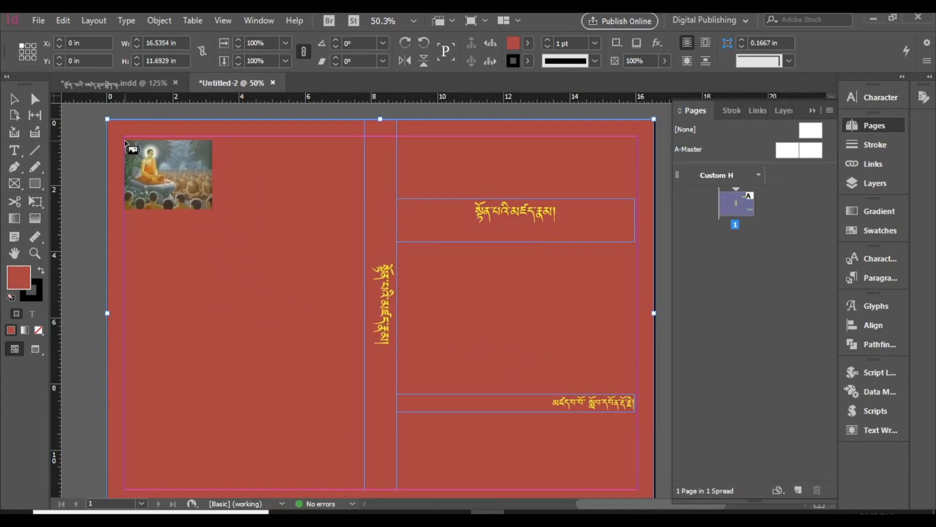
{"action": "left_click_drag", "start_coordinate": [124, 140], "coordinate": [317, 487]}
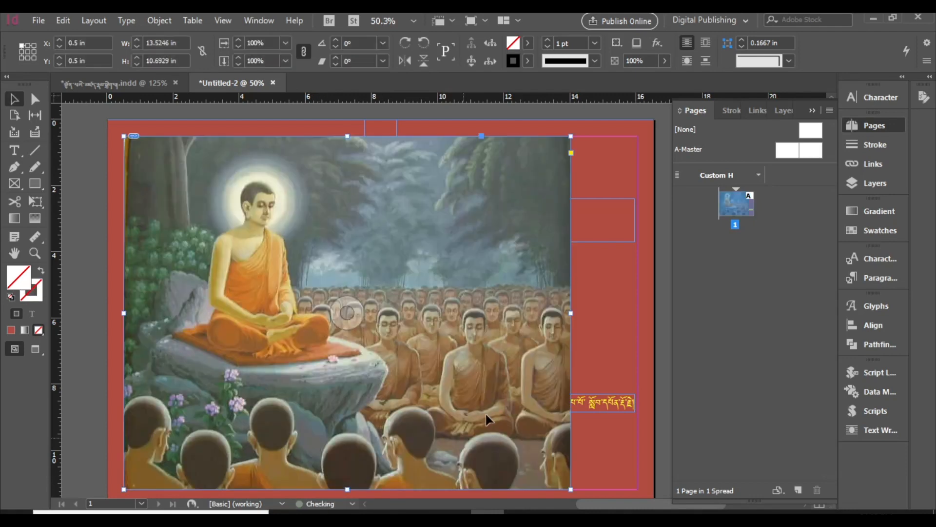
{"action": "scroll", "coordinate": [507, 402], "scroll_direction": "down", "scroll_amount": 2}
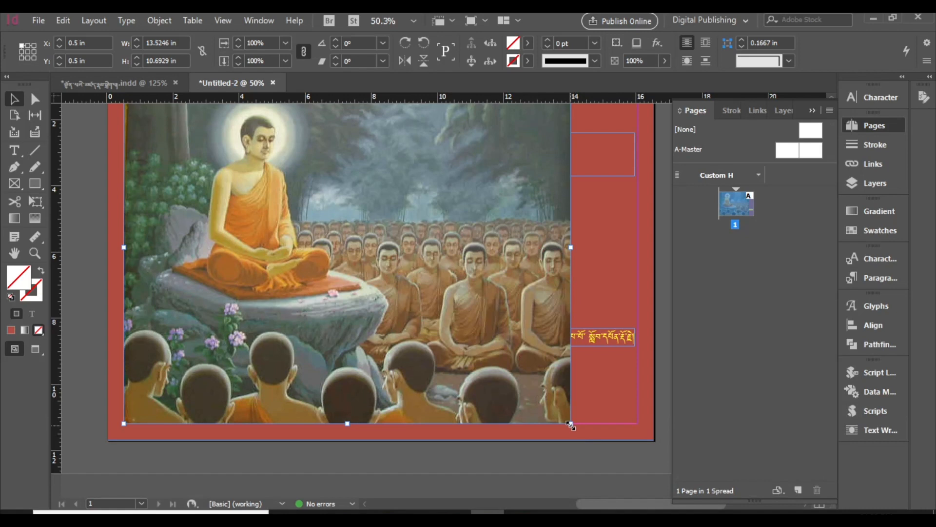
{"action": "left_click_drag", "start_coordinate": [571, 424], "coordinate": [637, 426]}
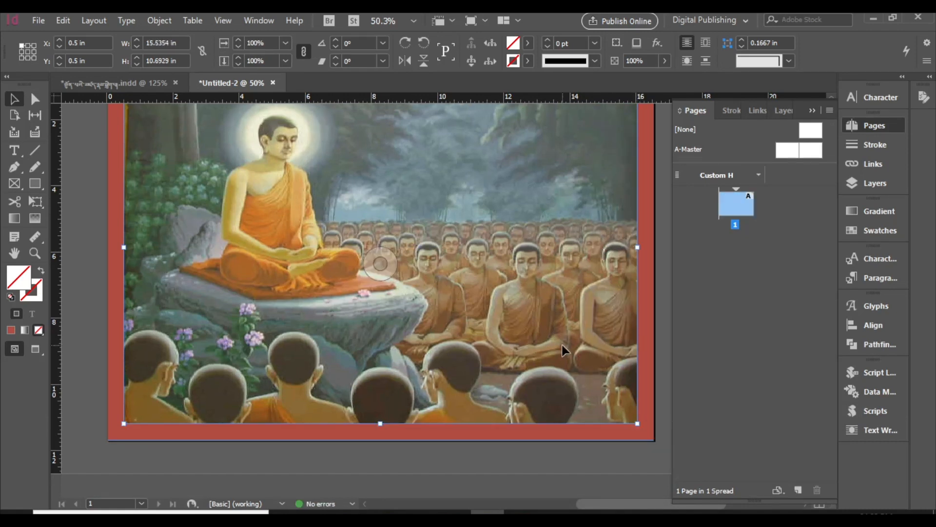
Step: Send the Buddha picture backward one level in the stacking order
{"action": "scroll", "coordinate": [561, 345], "scroll_direction": "up", "scroll_amount": 4}
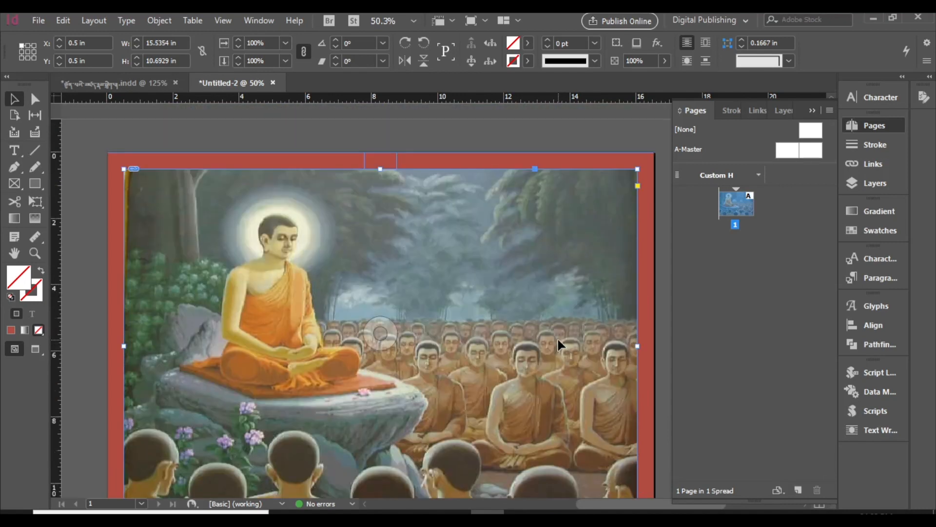
{"action": "right_click", "coordinate": [546, 268]}
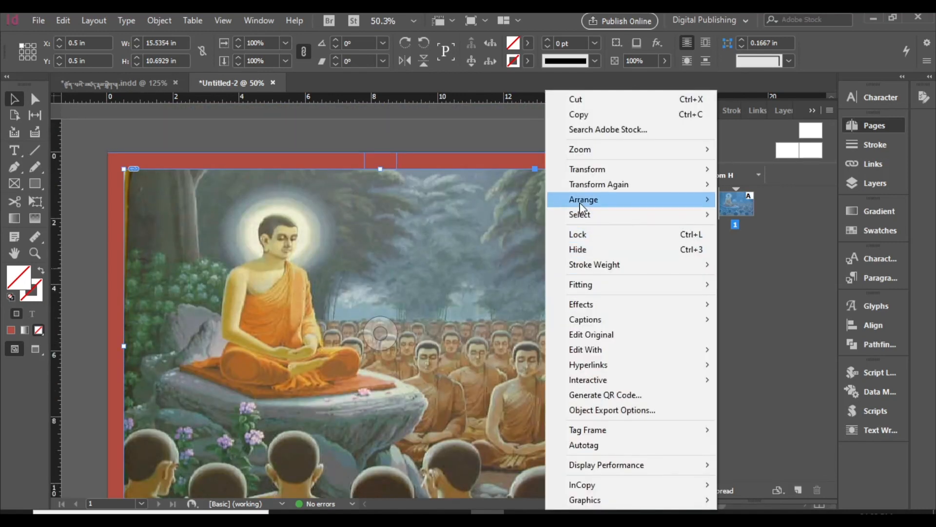
{"action": "mouse_move", "coordinate": [606, 206]}
{"action": "left_click", "coordinate": [729, 197]}
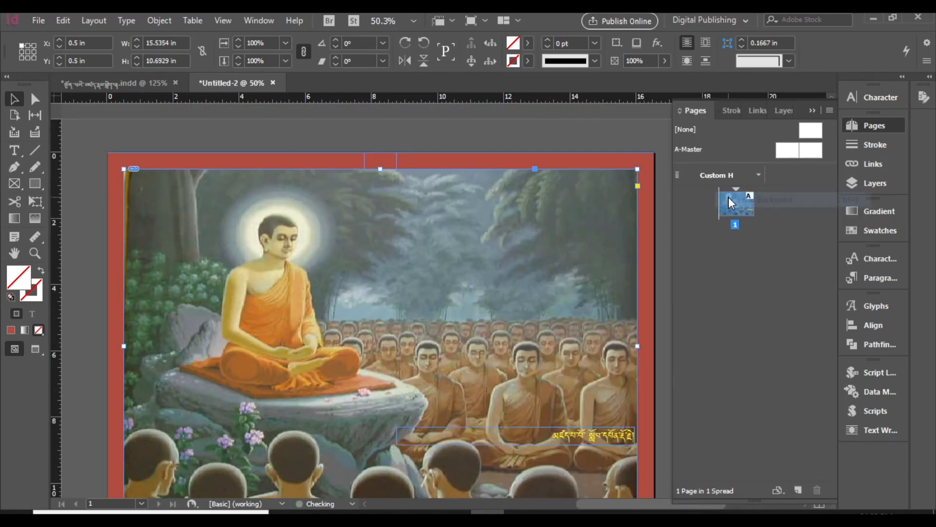
{"action": "scroll", "coordinate": [561, 371], "scroll_direction": "down", "scroll_amount": 1}
{"action": "scroll", "coordinate": [553, 377], "scroll_direction": "down", "scroll_amount": 1}
{"action": "scroll", "coordinate": [552, 375], "scroll_direction": "up", "scroll_amount": 2}
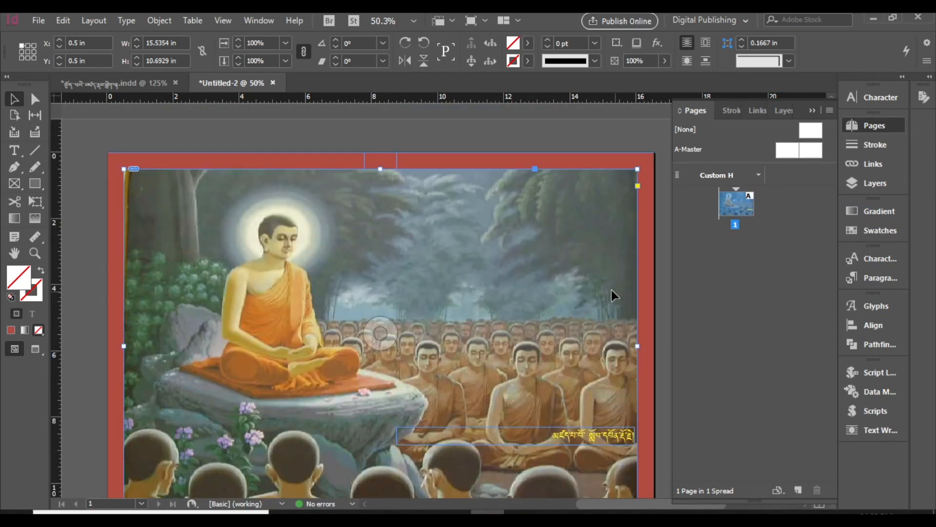
Step: Bring the vertical spine title frame to the front of the stacking order
{"action": "left_click", "coordinate": [396, 160]}
{"action": "right_click", "coordinate": [396, 160]}
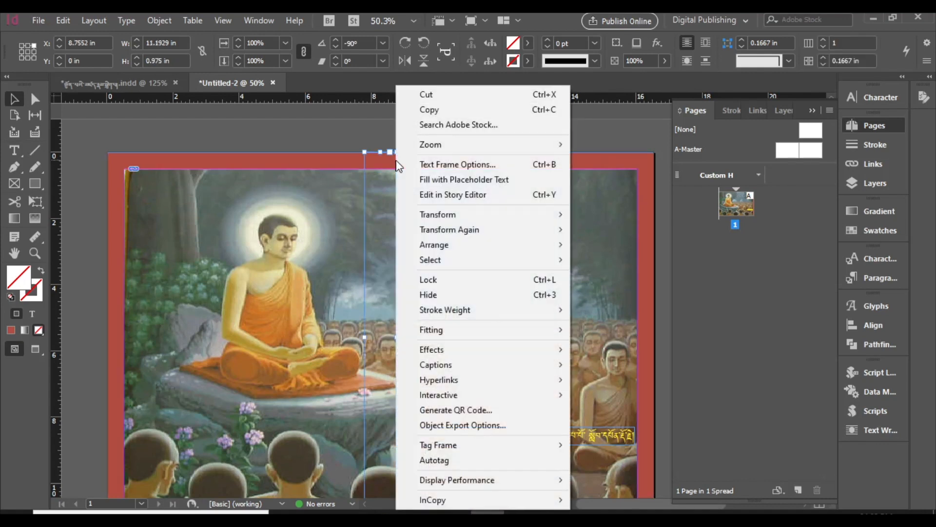
{"action": "mouse_move", "coordinate": [476, 253]}
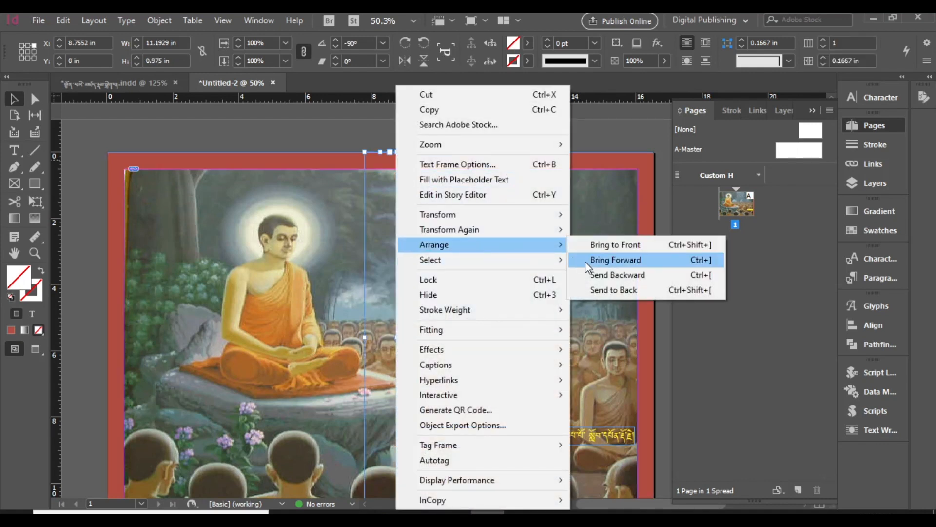
{"action": "left_click", "coordinate": [600, 245]}
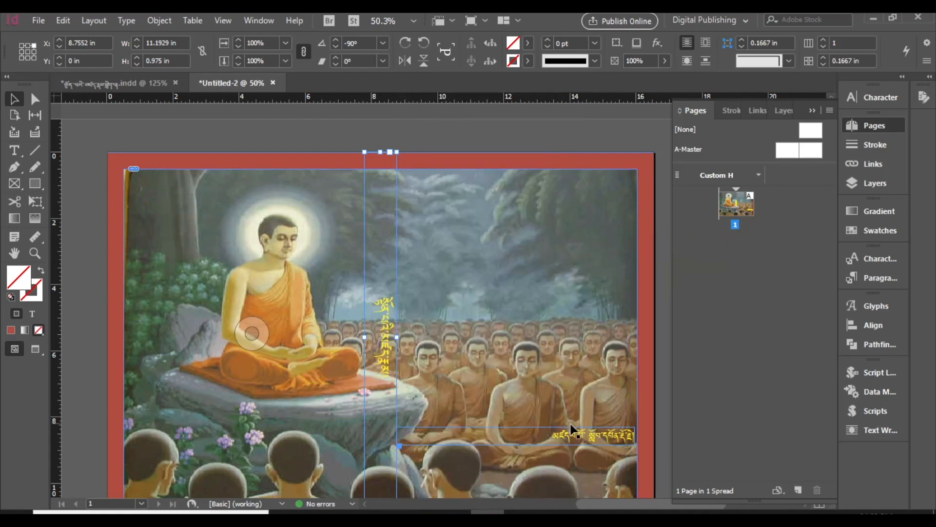
{"action": "scroll", "coordinate": [645, 366], "scroll_direction": "down", "scroll_amount": 3}
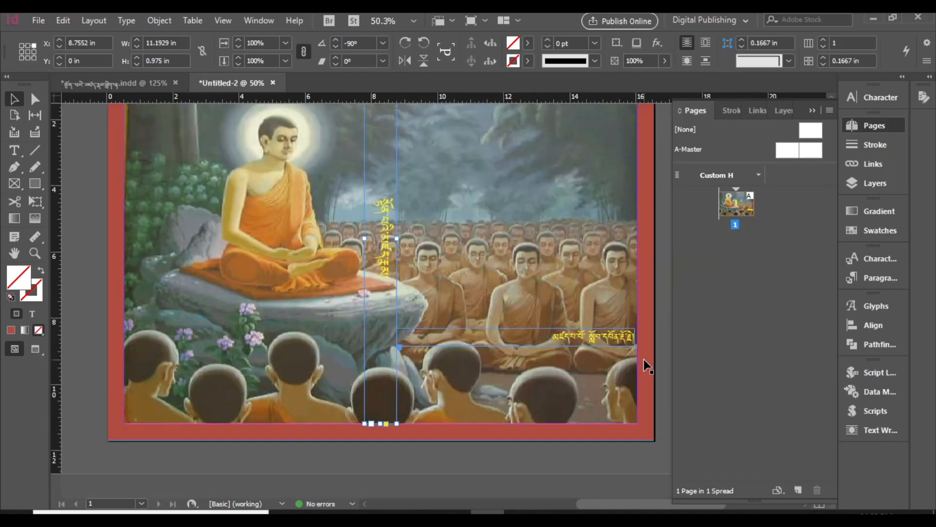
{"action": "scroll", "coordinate": [646, 366], "scroll_direction": "up", "scroll_amount": 1}
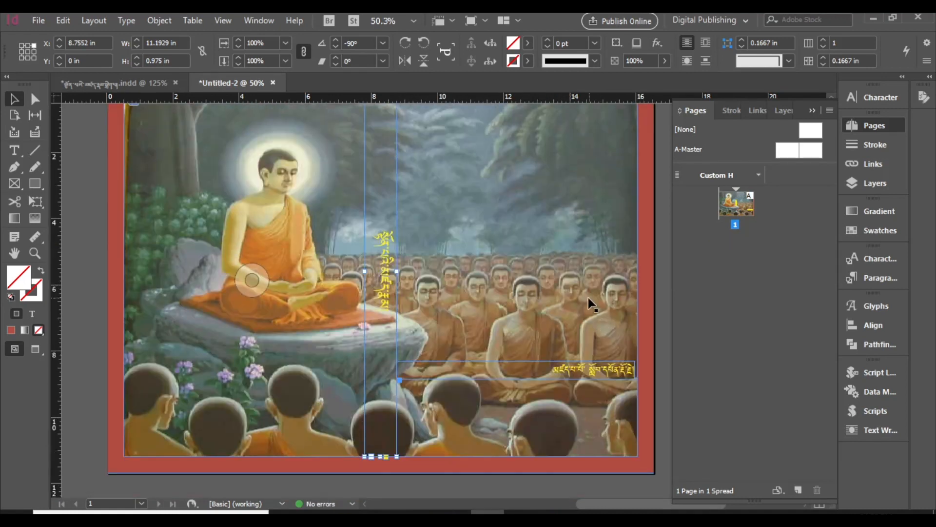
Step: Expand Layer 1 in the layer list to show all the objects on the cover
{"action": "left_click", "coordinate": [588, 297]}
{"action": "scroll", "coordinate": [589, 296], "scroll_direction": "up", "scroll_amount": 2}
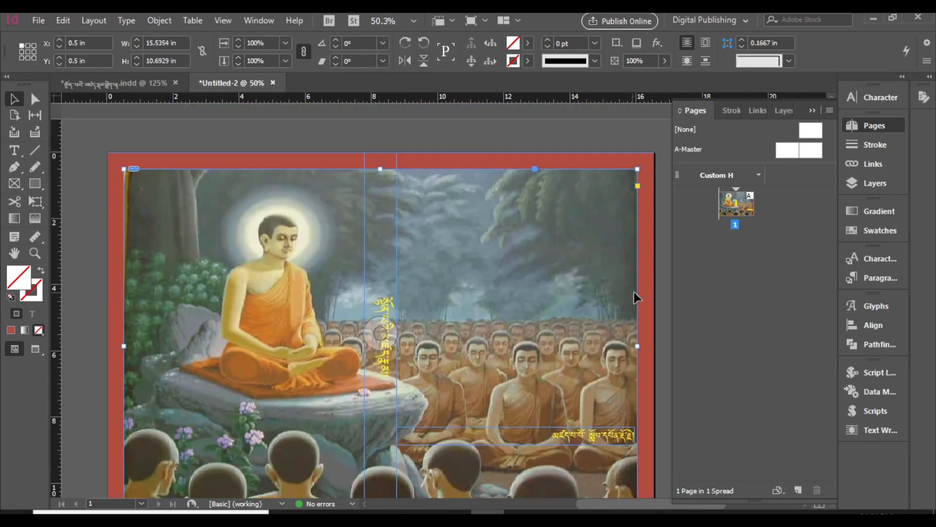
{"action": "left_click", "coordinate": [647, 297]}
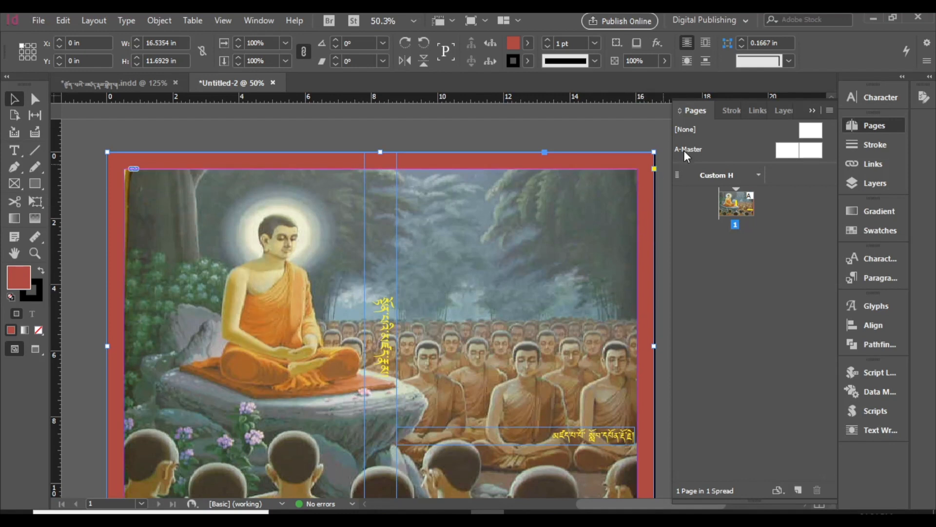
{"action": "left_click", "coordinate": [778, 110]}
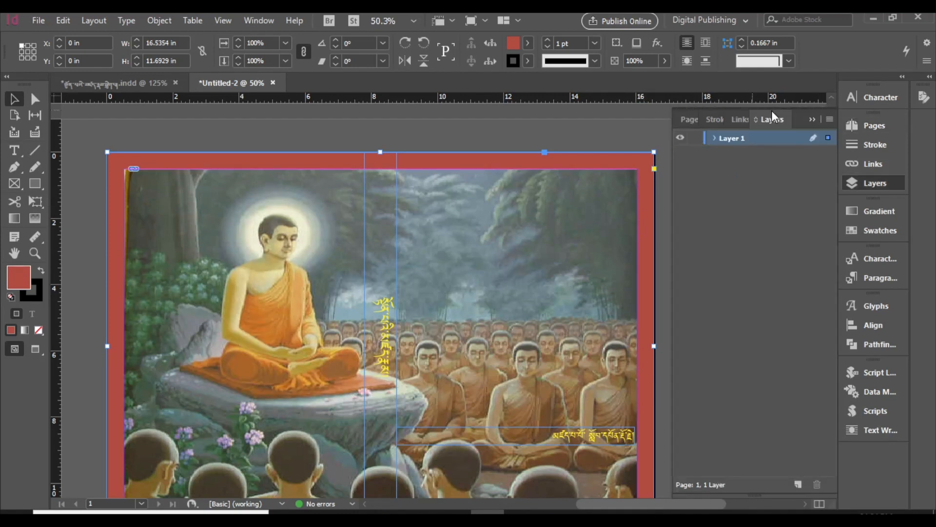
{"action": "left_click", "coordinate": [713, 138]}
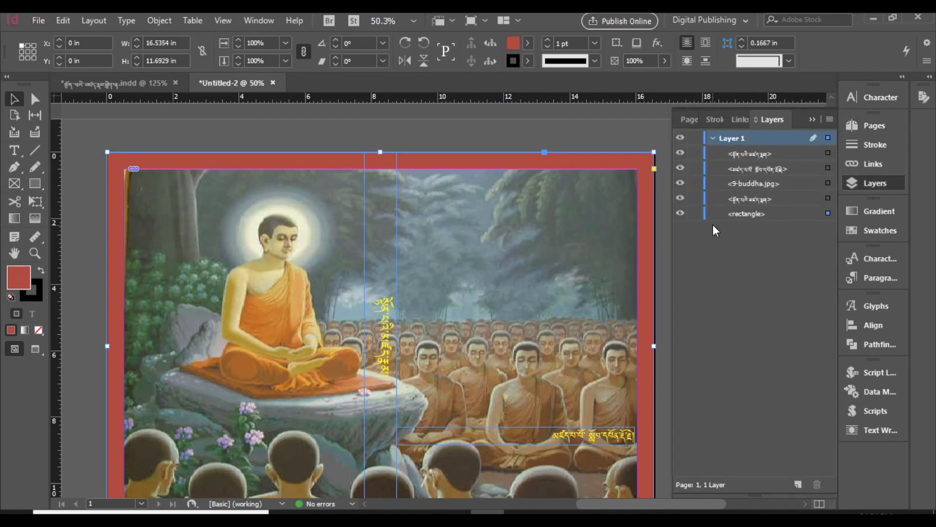
Step: Toggle the visibility of the title, author line and 9-buddha picture objects off and on to identify each one
{"action": "left_click", "coordinate": [680, 168]}
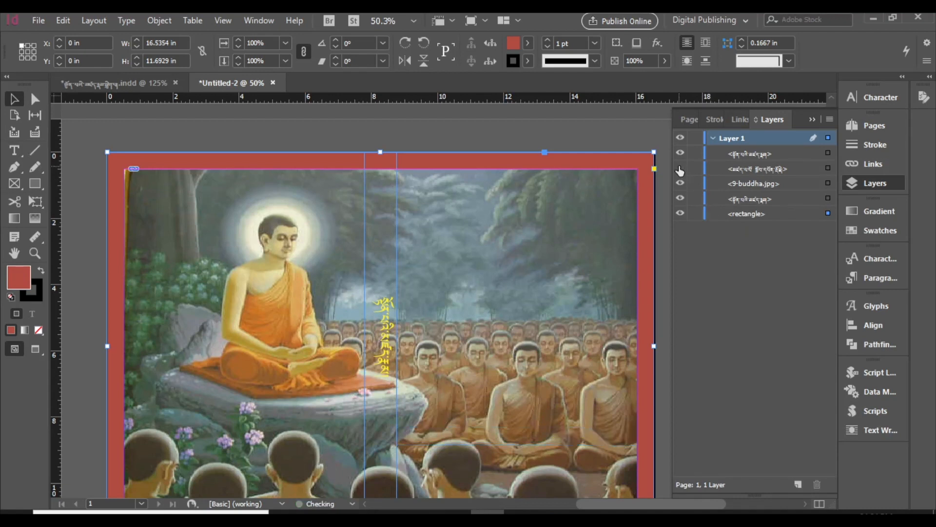
{"action": "left_click", "coordinate": [681, 168]}
{"action": "left_click", "coordinate": [680, 154]}
{"action": "left_click", "coordinate": [681, 154]}
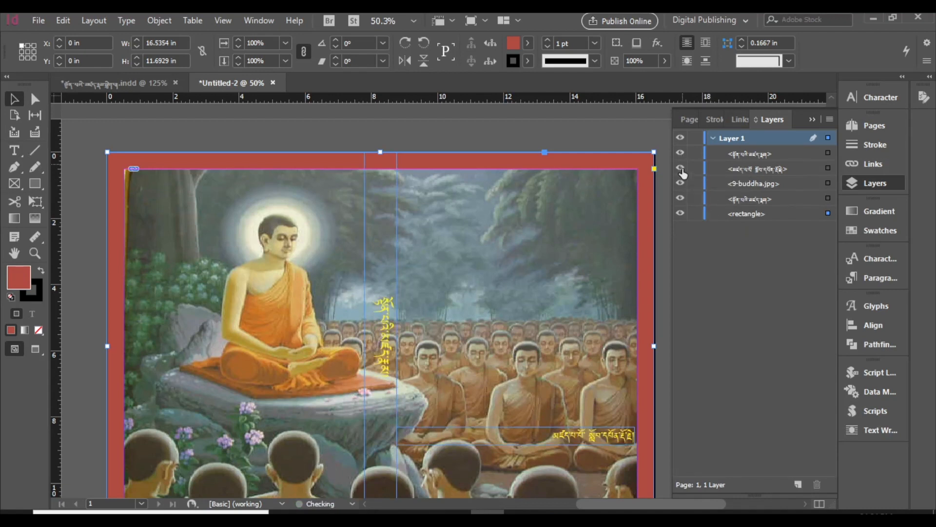
{"action": "left_click", "coordinate": [681, 169]}
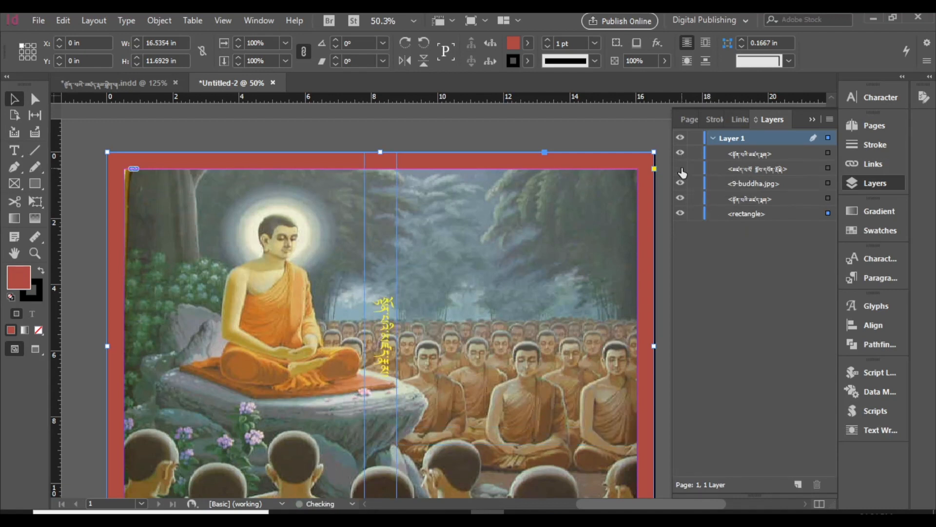
{"action": "left_click", "coordinate": [681, 169]}
{"action": "left_click", "coordinate": [680, 184]}
{"action": "left_click", "coordinate": [679, 184]}
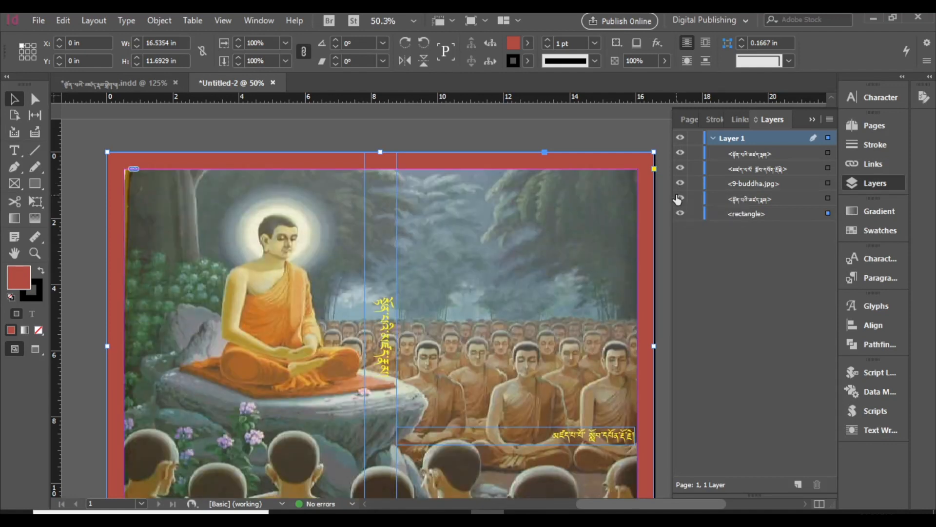
Step: Select the front title text frame hidden behind the Buddha picture and bring it to the front of the stacking order
{"action": "left_click", "coordinate": [827, 198]}
{"action": "right_click", "coordinate": [576, 242]}
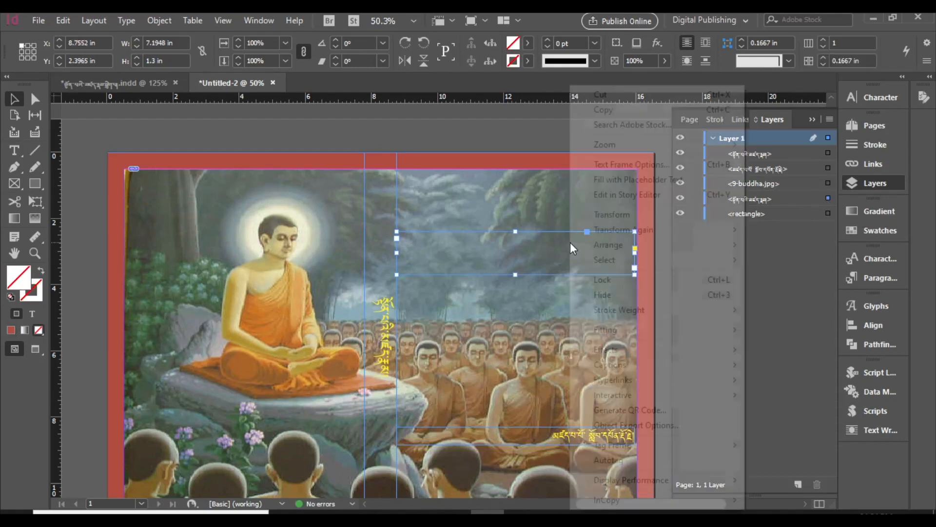
{"action": "mouse_move", "coordinate": [590, 245]}
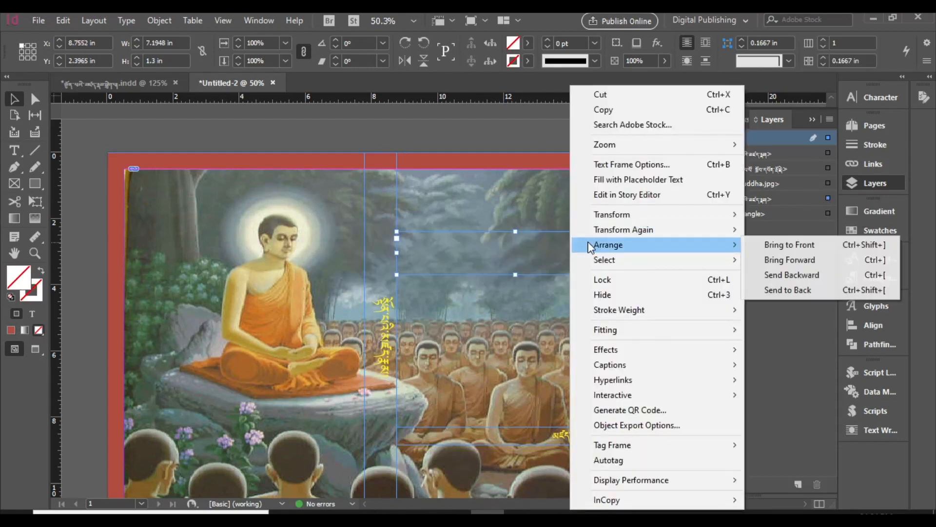
{"action": "left_click", "coordinate": [769, 249]}
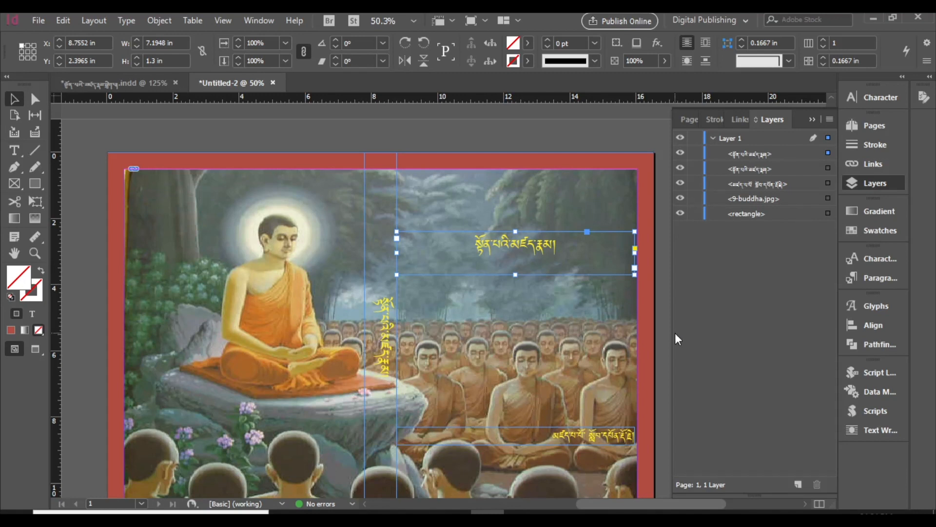
Step: Shorten the vertical spine title frame to start at the 0.5 in top margin and fill it with C=100 M=0 Y=0 K=0
{"action": "left_click", "coordinate": [393, 338]}
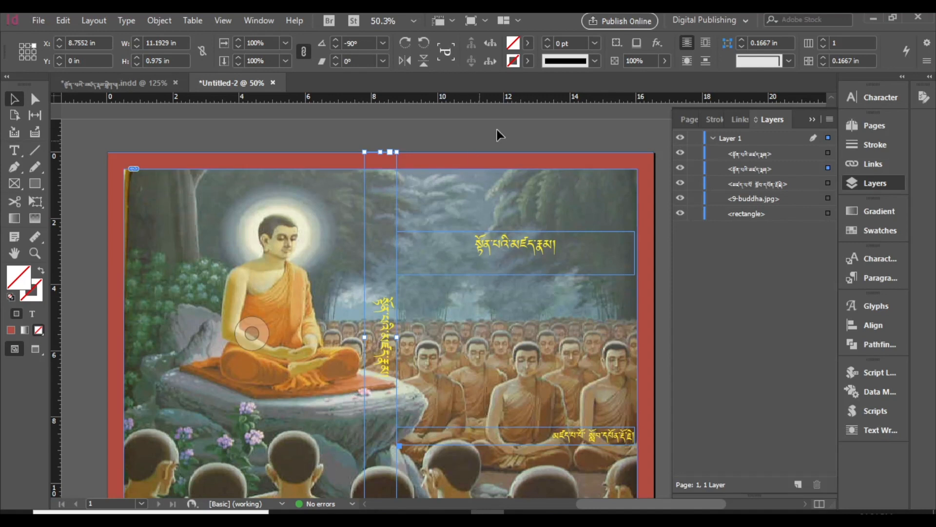
{"action": "scroll", "coordinate": [378, 224], "scroll_direction": "down", "scroll_amount": 3}
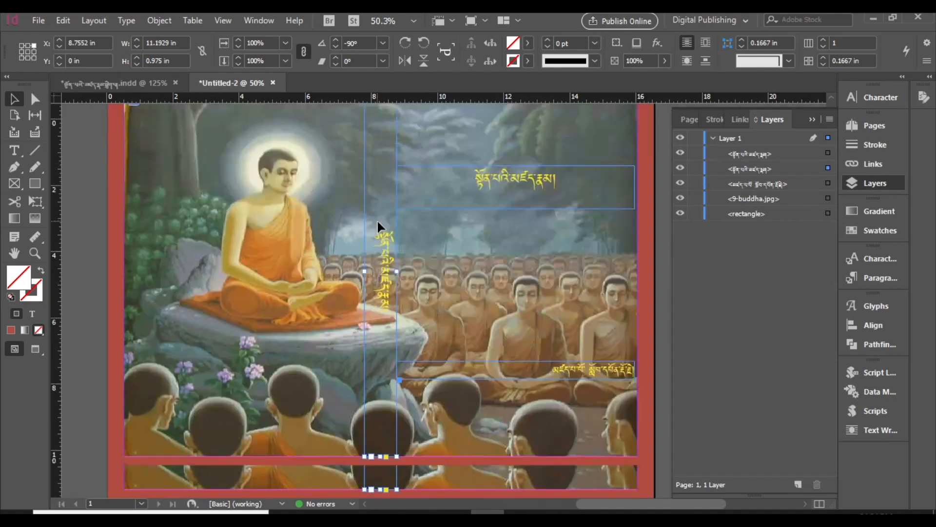
{"action": "scroll", "coordinate": [380, 226], "scroll_direction": "up", "scroll_amount": 2}
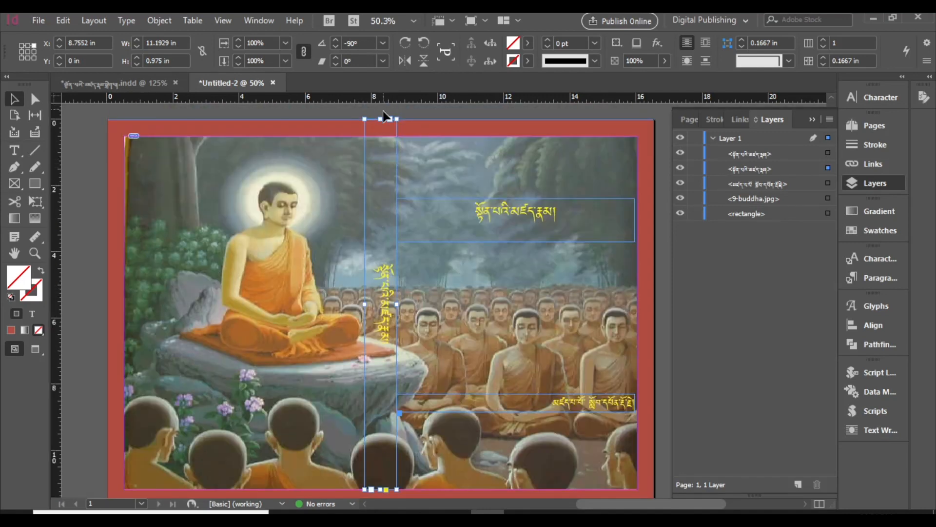
{"action": "left_click_drag", "start_coordinate": [380, 119], "coordinate": [380, 136]}
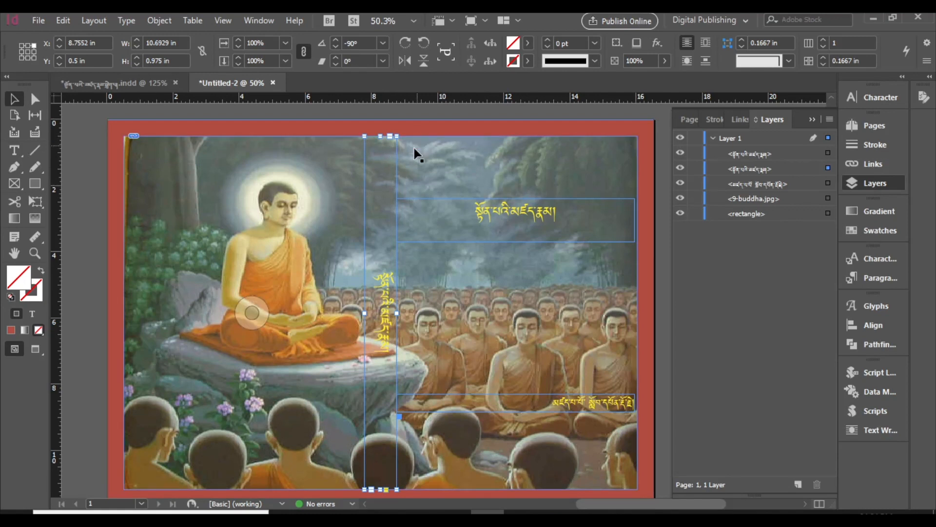
{"action": "left_click", "coordinate": [528, 43]}
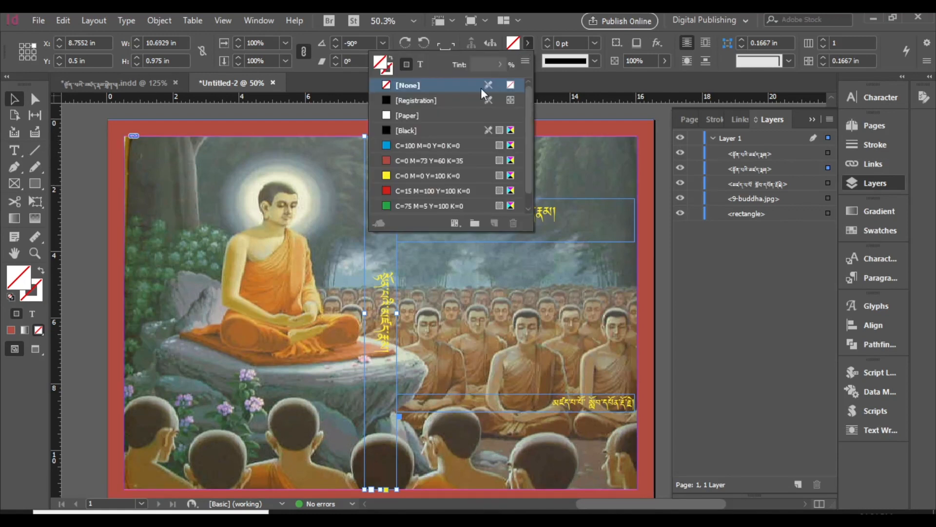
{"action": "left_click", "coordinate": [403, 148]}
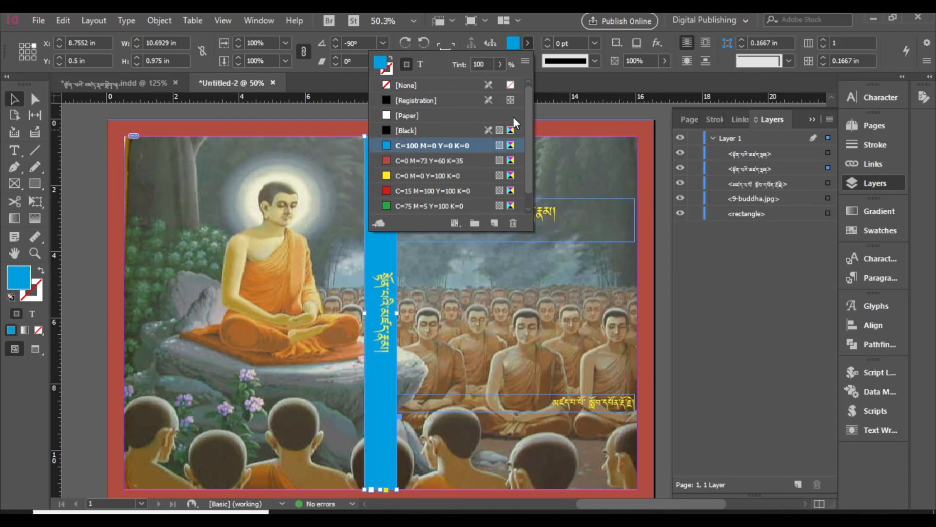
Step: Reduce the front title frame's height to 0.975 in and fill it with green C=75 M=5 Y=100 K=0
{"action": "left_click", "coordinate": [516, 233]}
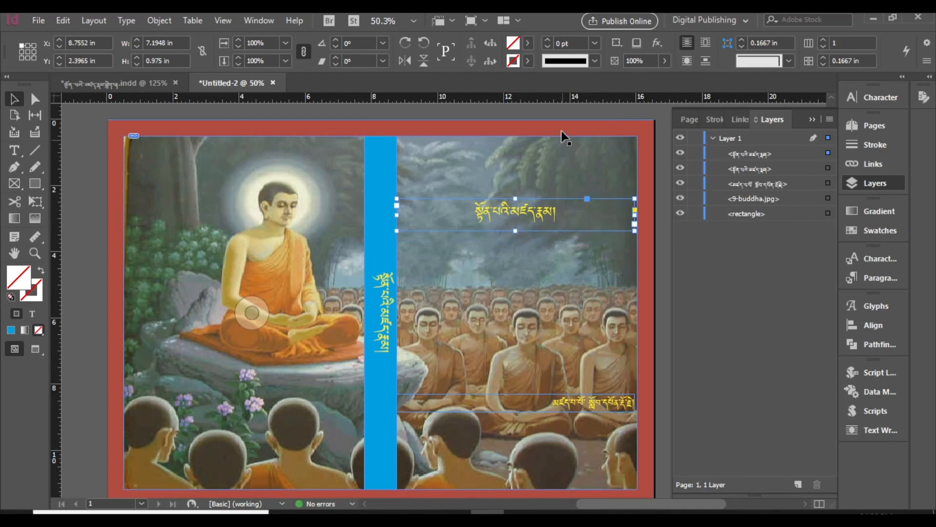
{"action": "left_click", "coordinate": [528, 43]}
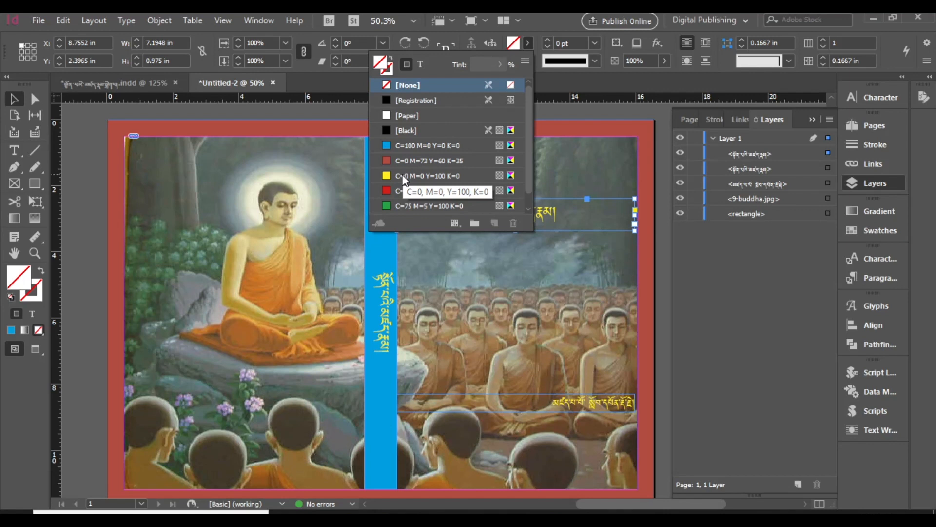
{"action": "left_click", "coordinate": [494, 205]}
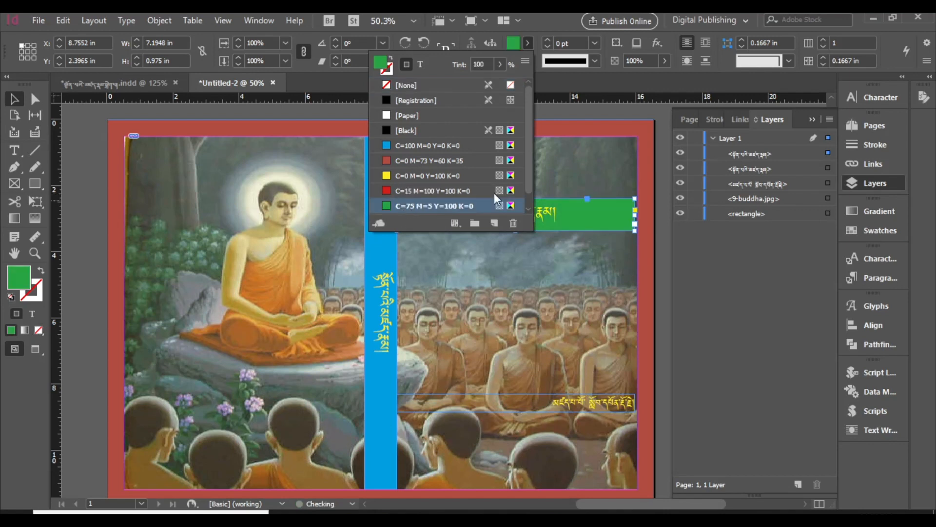
{"action": "left_click", "coordinate": [613, 181]}
Step: Fill the author line frame with green C=75 M=5 Y=100 K=0 and shrink it around its text to about 2.47 by 0.44 in
{"action": "scroll", "coordinate": [580, 223], "scroll_direction": "down", "scroll_amount": 3}
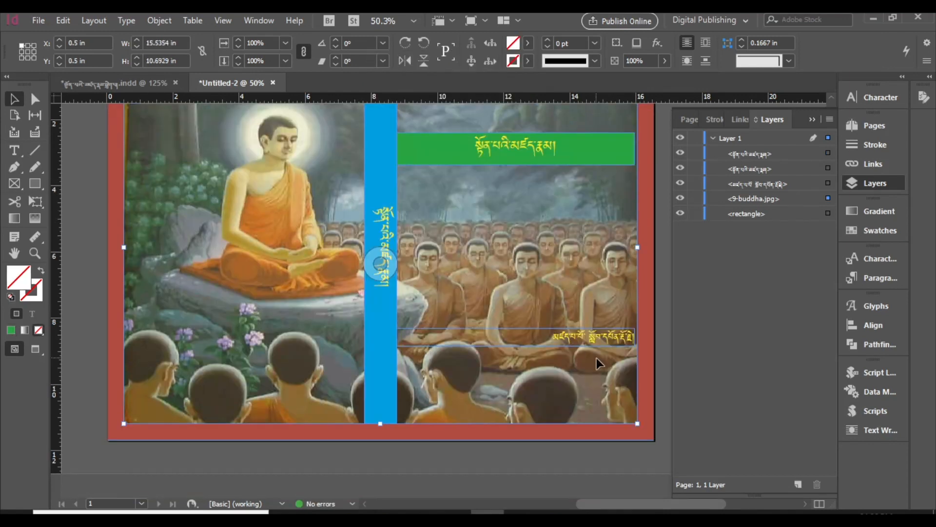
{"action": "left_click", "coordinate": [597, 342]}
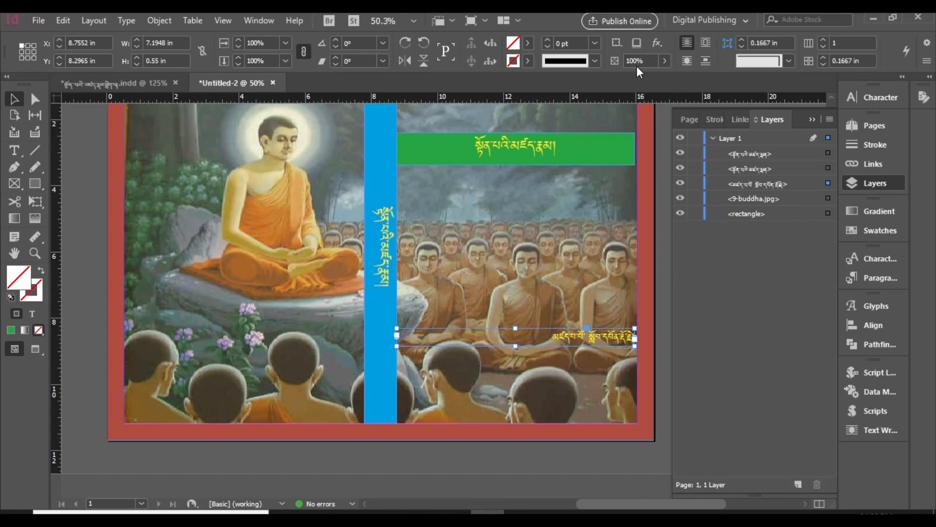
{"action": "left_click", "coordinate": [528, 43]}
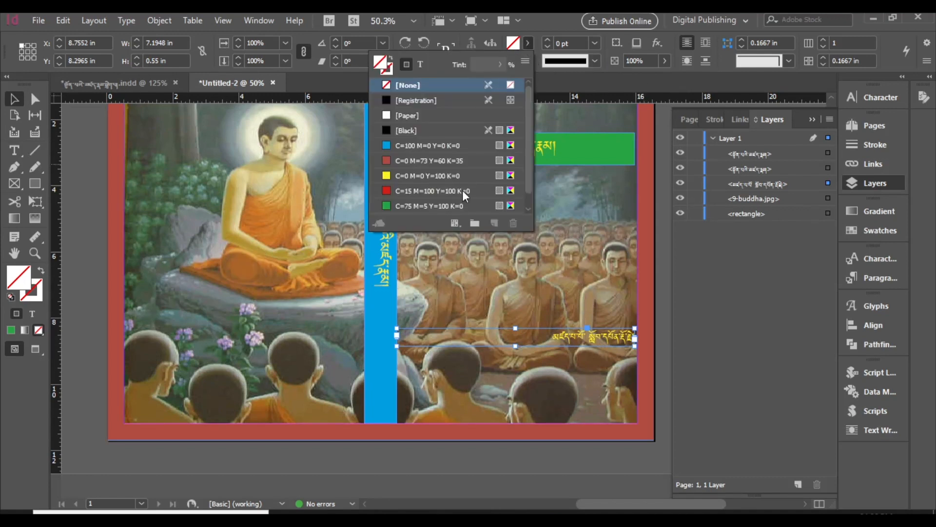
{"action": "left_click", "coordinate": [454, 206]}
{"action": "left_click", "coordinate": [689, 273]}
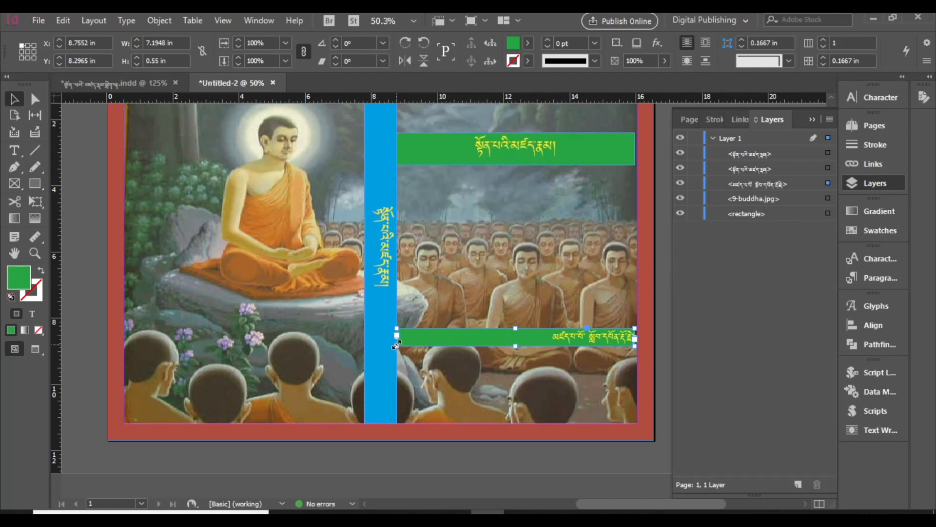
{"action": "left_click_drag", "start_coordinate": [397, 346], "coordinate": [552, 342]}
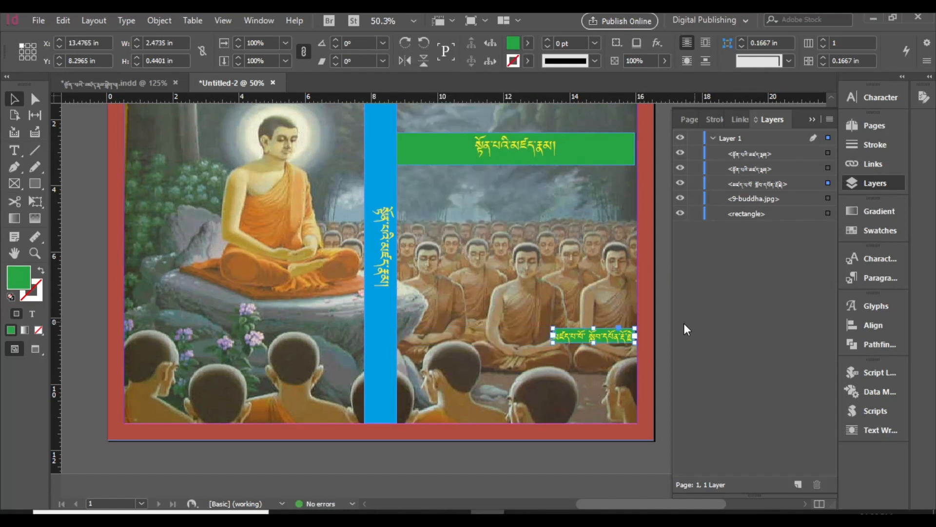
Step: Review the whole cover layout from its upper to its lower edge
{"action": "left_click", "coordinate": [590, 282]}
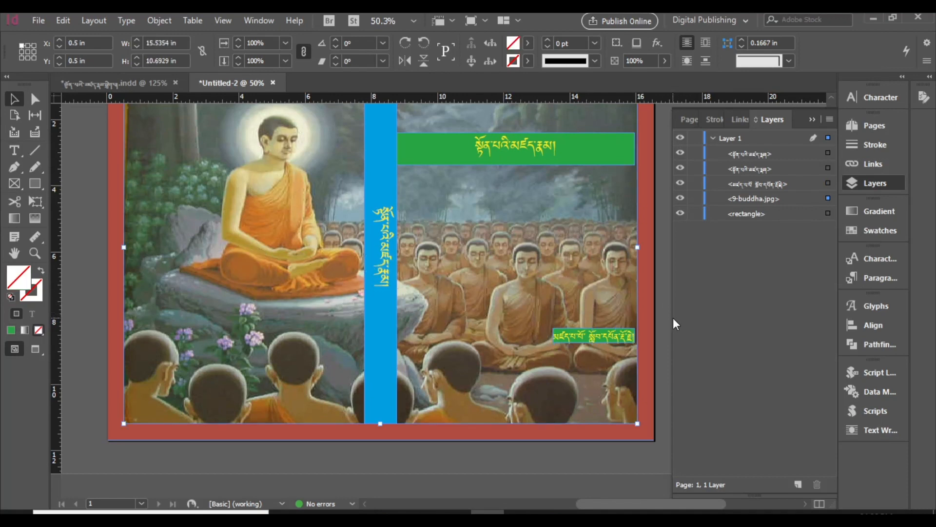
{"action": "left_click", "coordinate": [653, 307]}
{"action": "scroll", "coordinate": [650, 293], "scroll_direction": "up", "scroll_amount": 2}
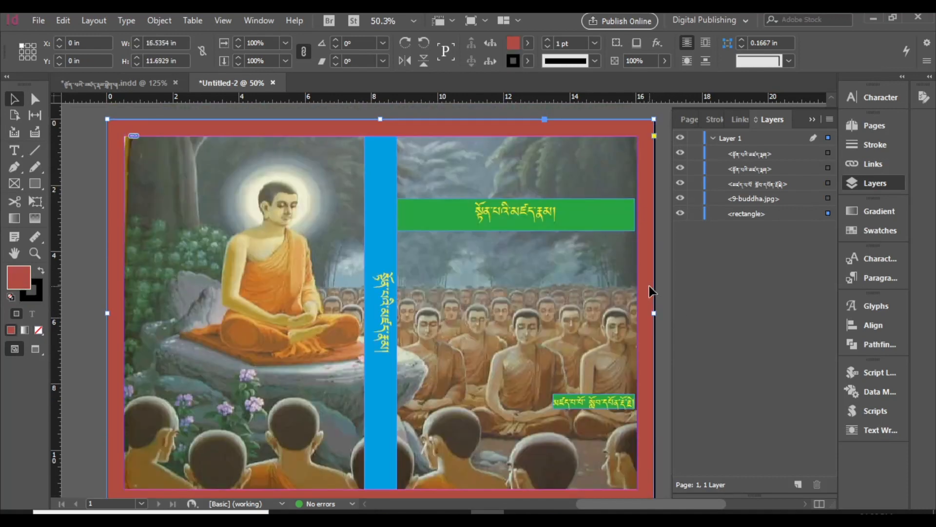
{"action": "scroll", "coordinate": [650, 291], "scroll_direction": "down", "scroll_amount": 2}
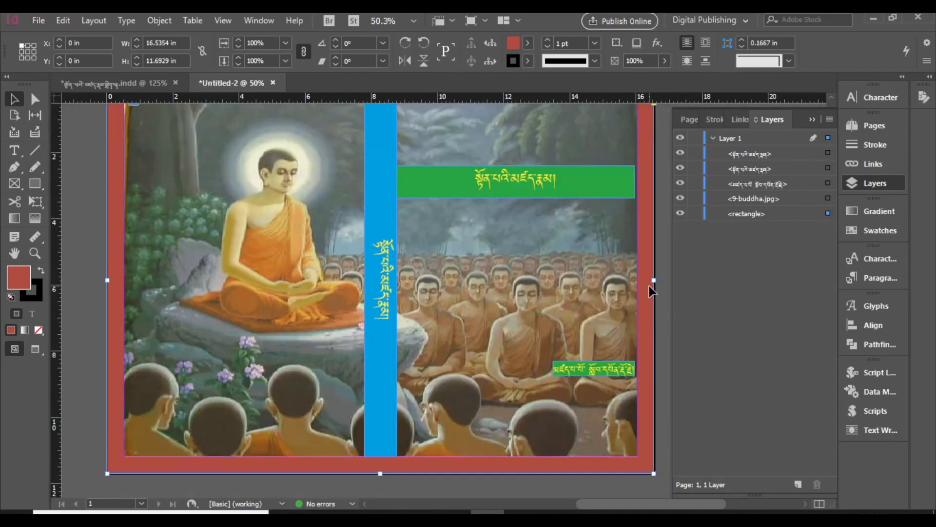
{"action": "scroll", "coordinate": [650, 291], "scroll_direction": "up", "scroll_amount": 2}
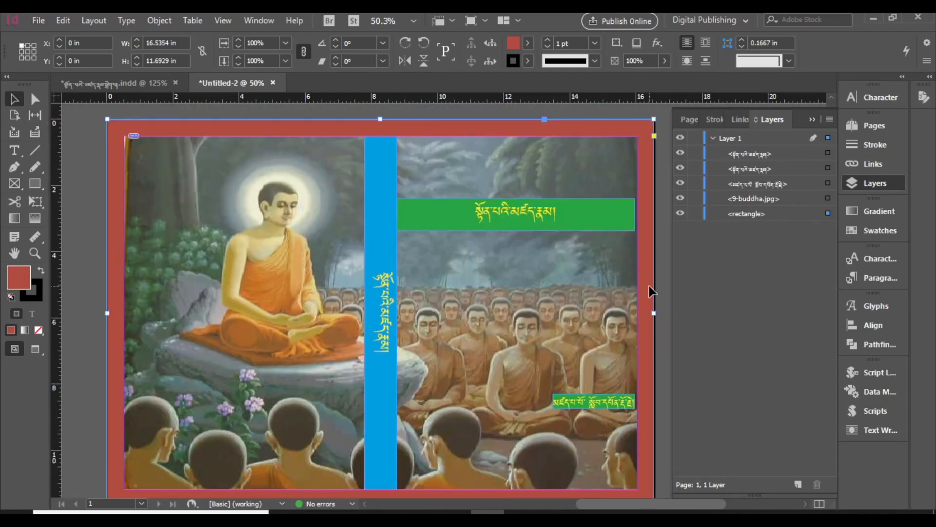
{"action": "scroll", "coordinate": [650, 290], "scroll_direction": "up", "scroll_amount": 1}
{"action": "scroll", "coordinate": [650, 290], "scroll_direction": "down", "scroll_amount": 1}
Step: Export the cover as a JPEG under a short Tibetan file name in the InDesign practice folder, at Medium quality and 1200 ppi
{"action": "left_click", "coordinate": [38, 20]}
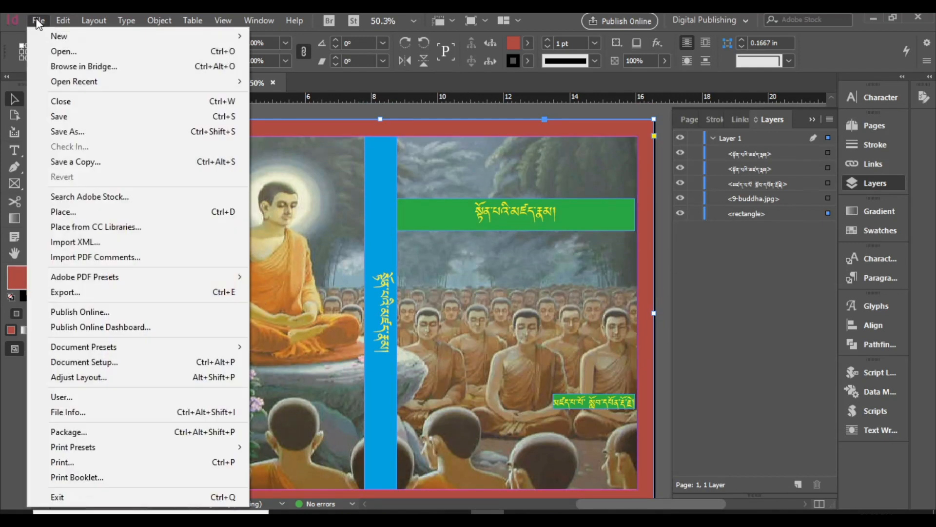
{"action": "left_click", "coordinate": [97, 296]}
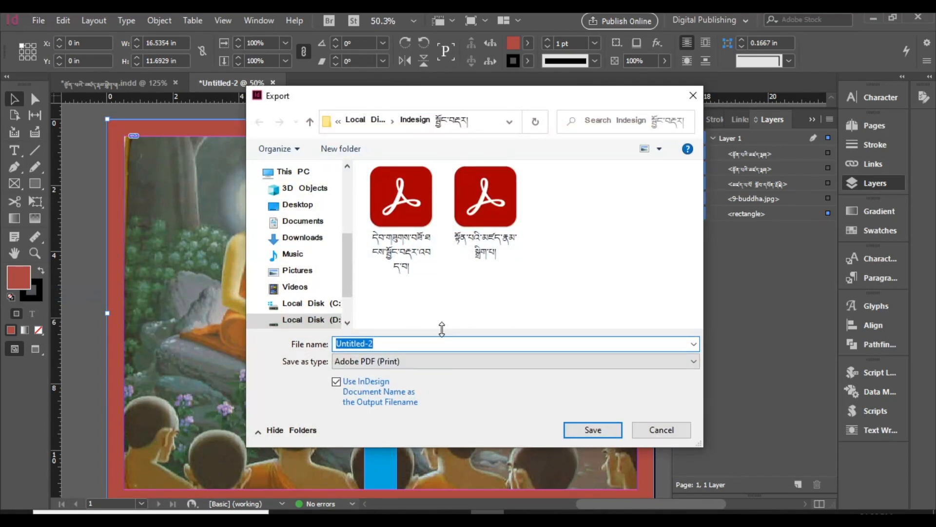
{"action": "type", "text": "ཀཀཀ"}
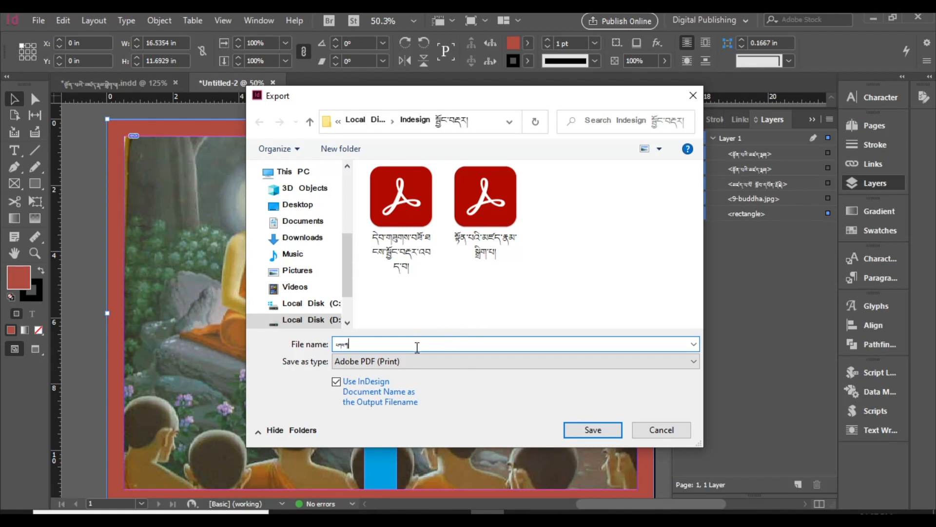
{"action": "left_click", "coordinate": [418, 361]}
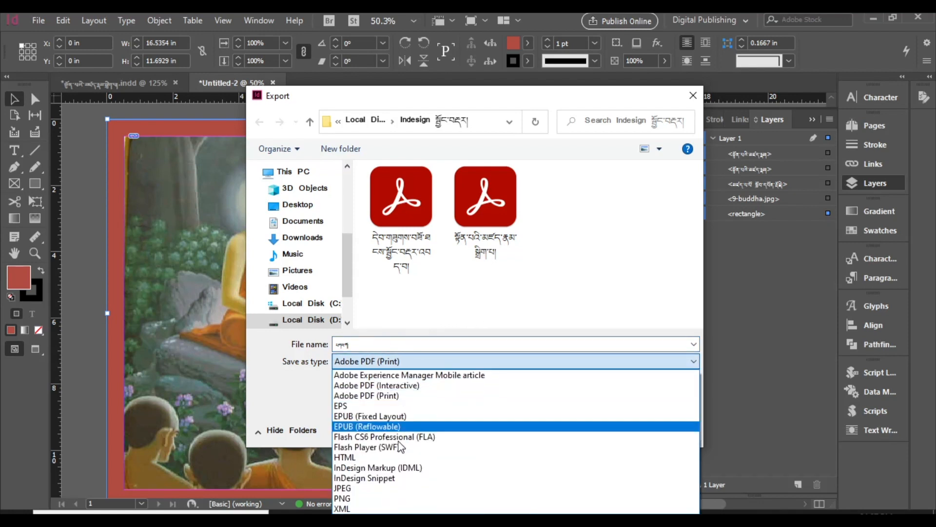
{"action": "left_click", "coordinate": [393, 478]}
{"action": "left_click", "coordinate": [406, 364]}
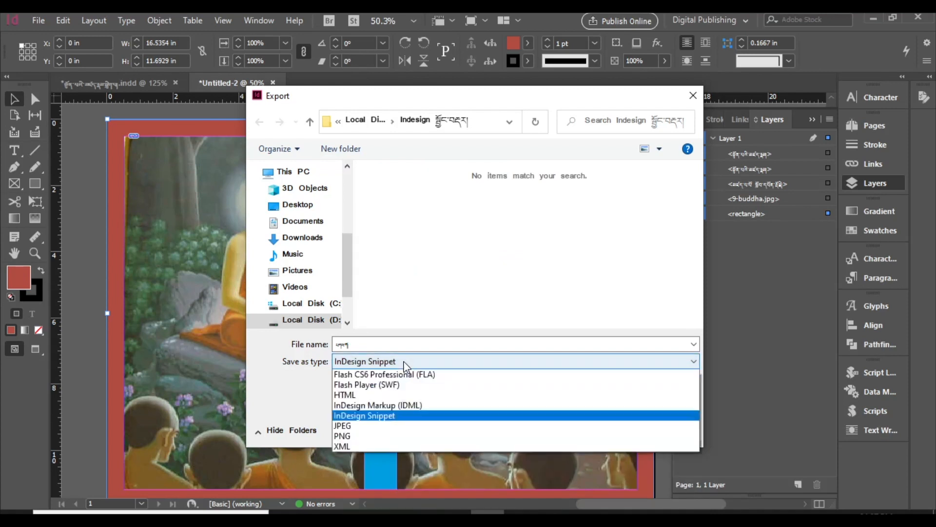
{"action": "left_click", "coordinate": [422, 489]}
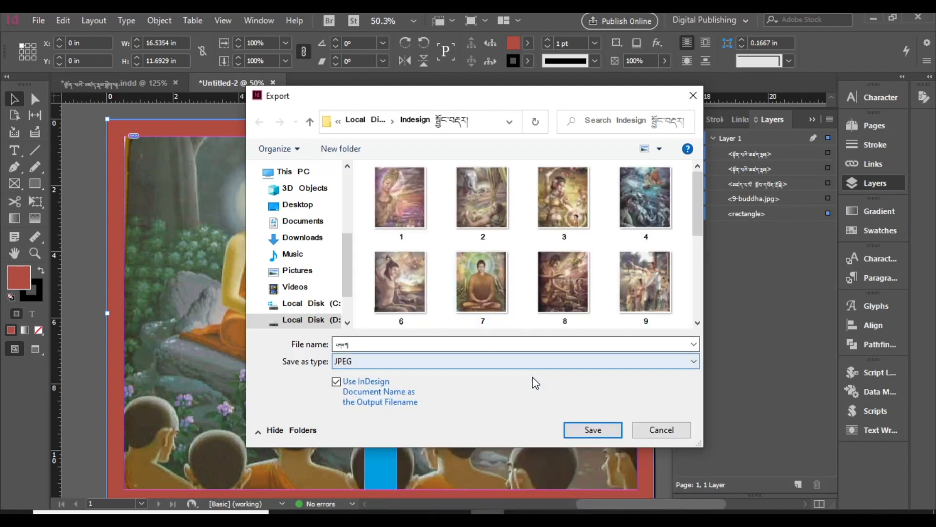
{"action": "left_click", "coordinate": [592, 429]}
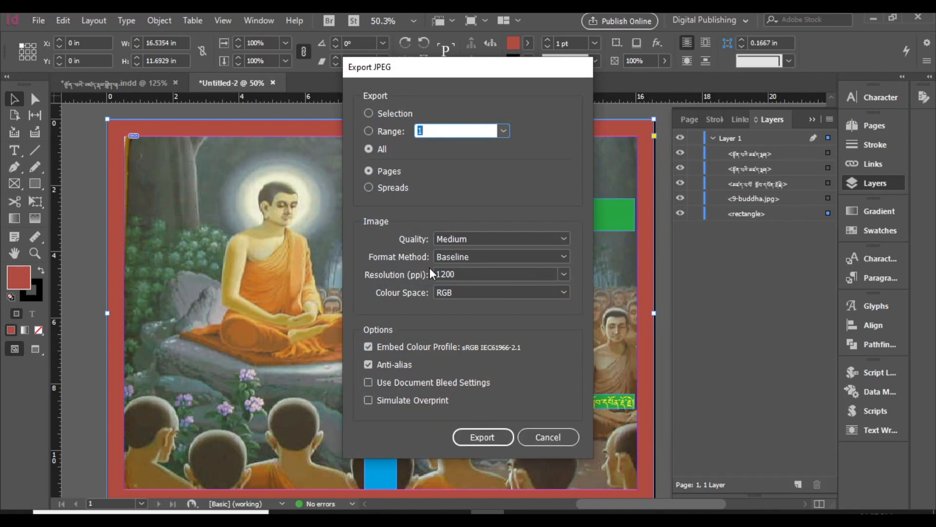
{"action": "left_click", "coordinate": [477, 436]}
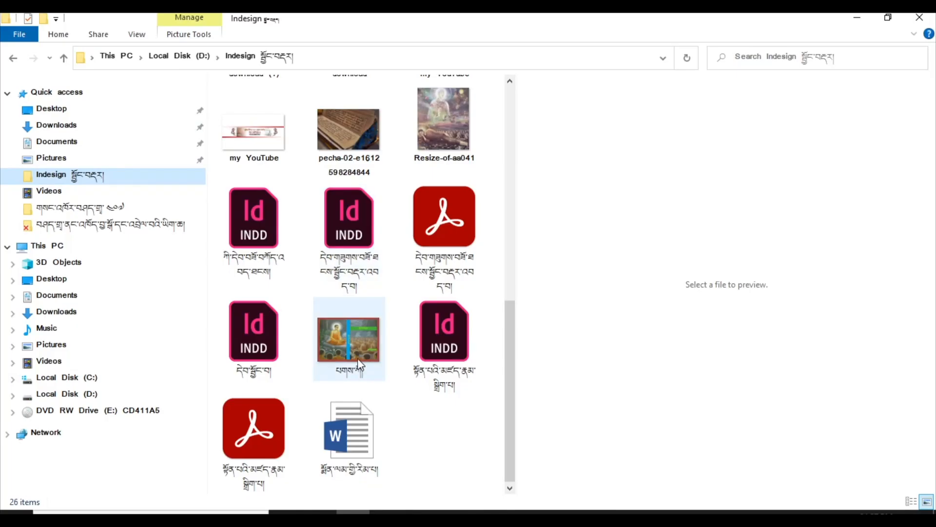
Step: Open the exported cover JPEG from the InDesign practice folder in Photos
{"action": "left_click", "coordinate": [358, 355]}
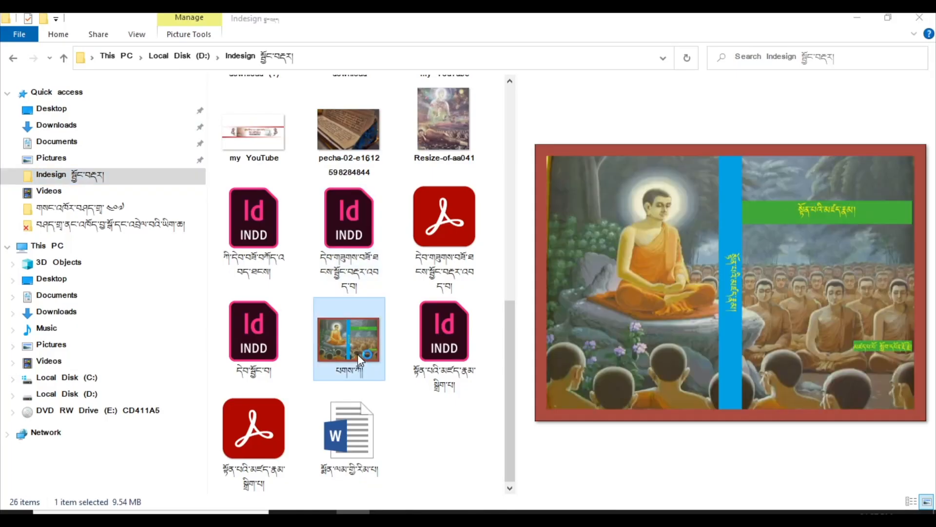
{"action": "double_click", "coordinate": [358, 354]}
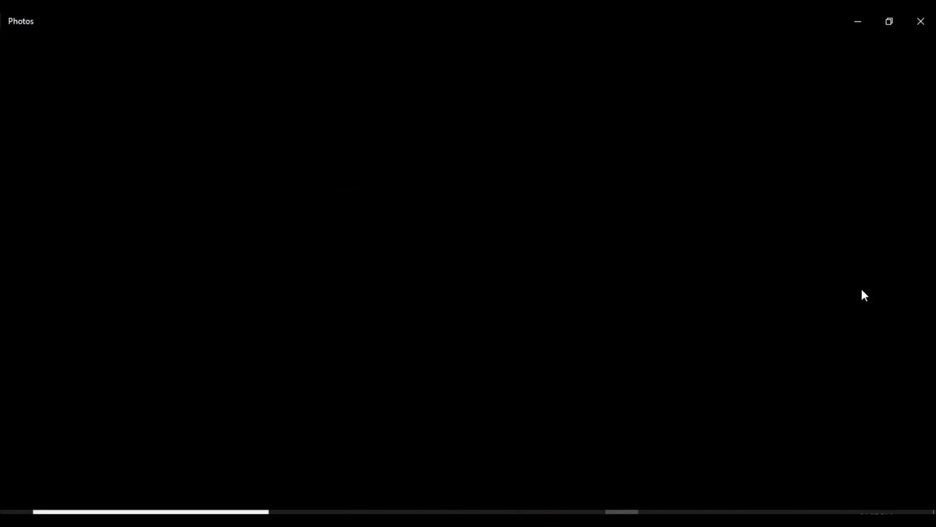